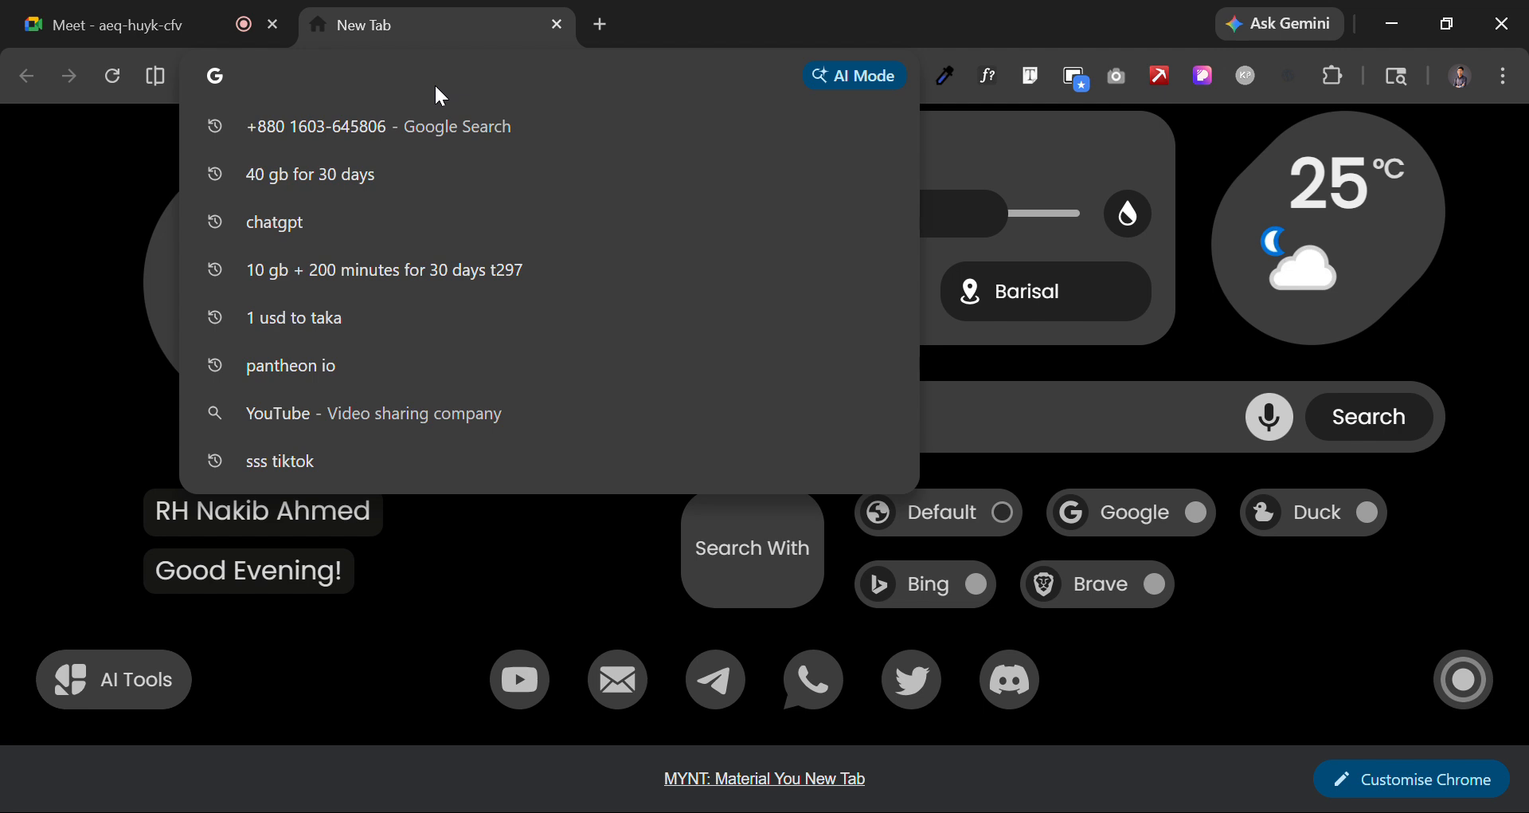
Search the web for "pentheon io" and open the Pantheon.io website from the results.
text(pentheon io)
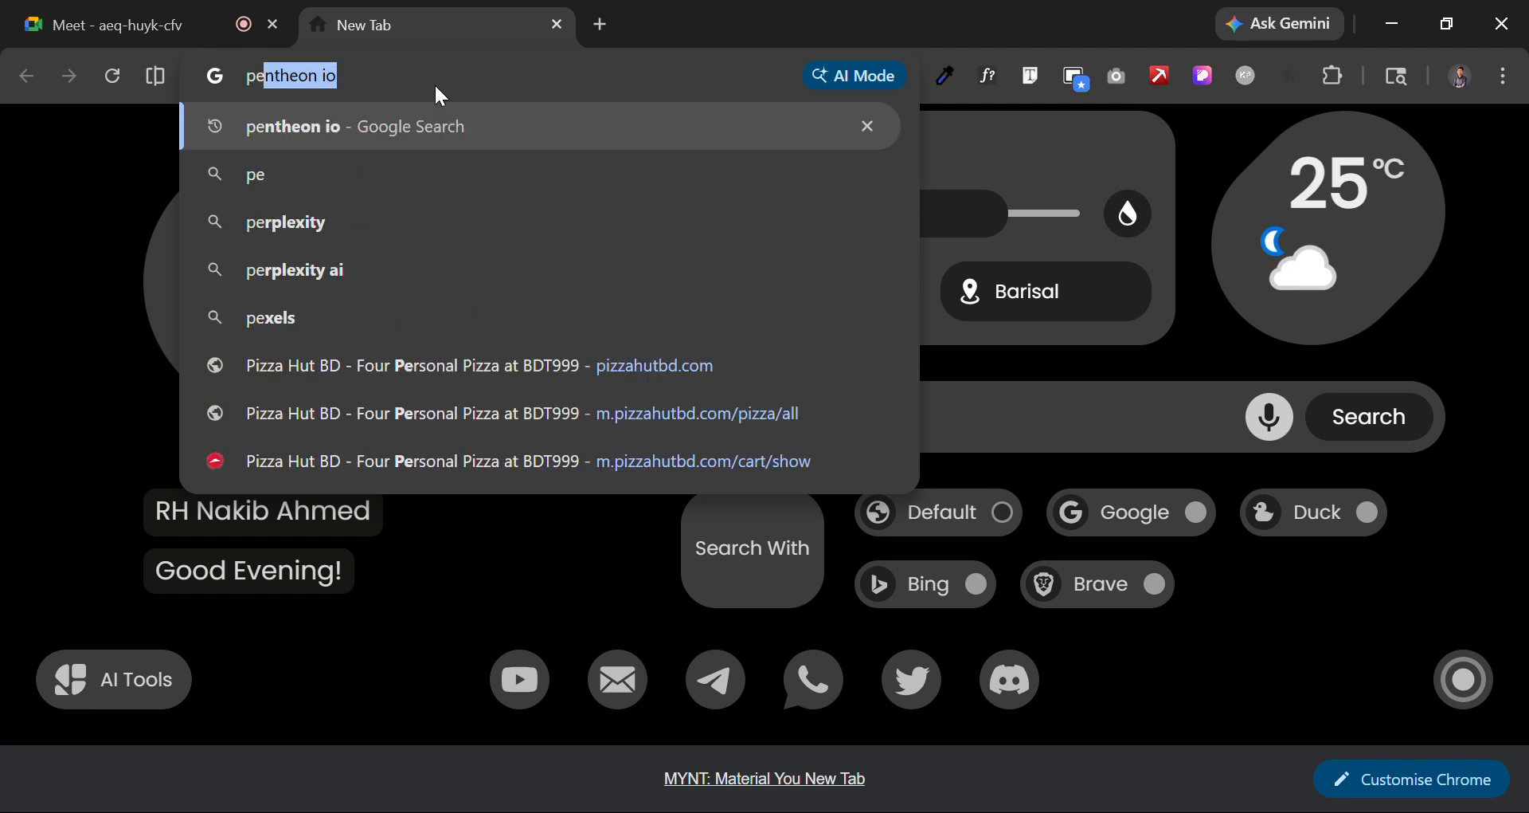
key(Return)
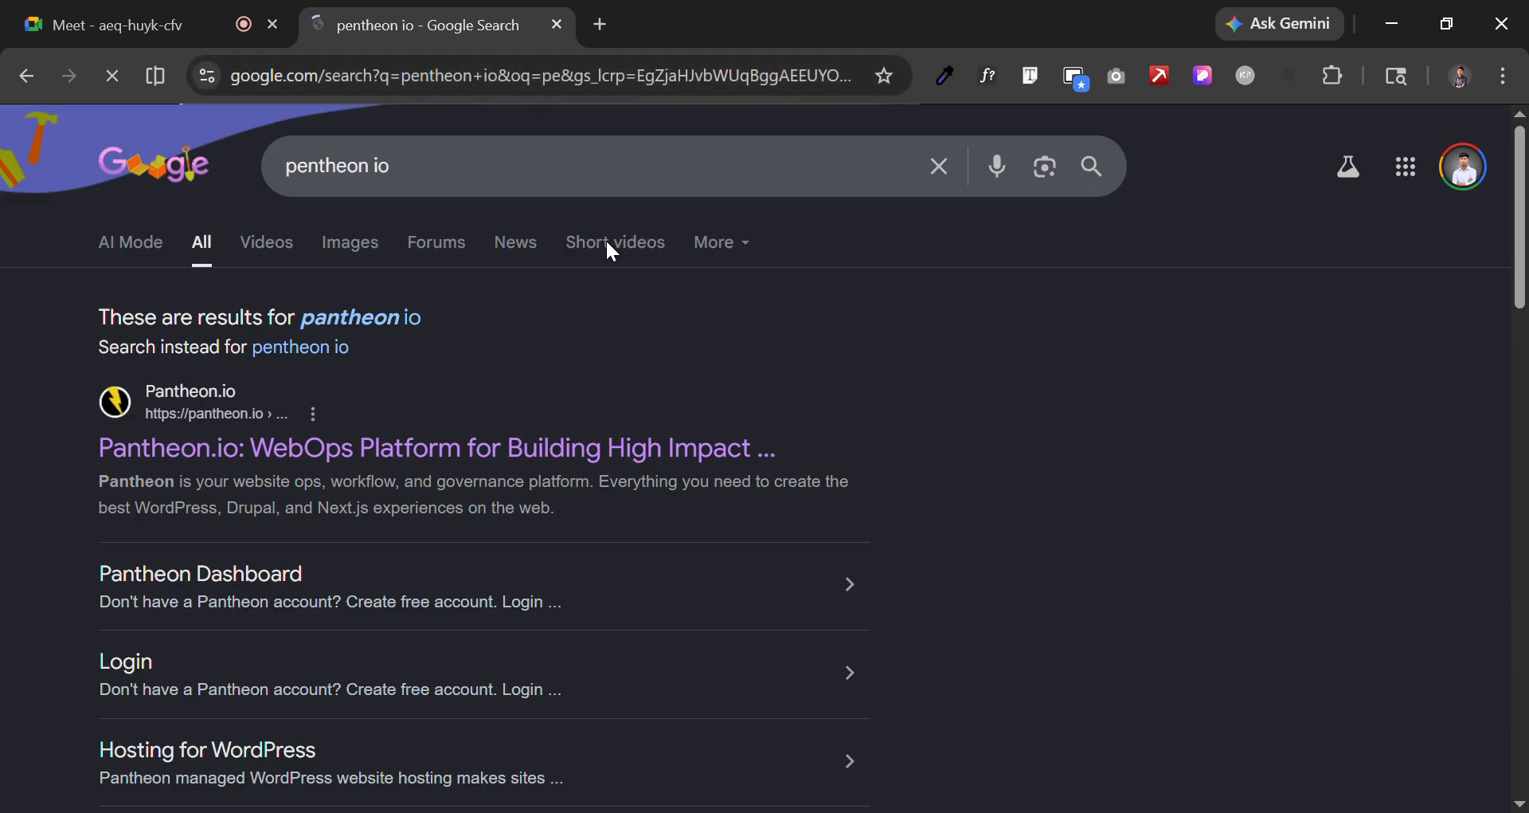
scroll(303, 438, down, 2)
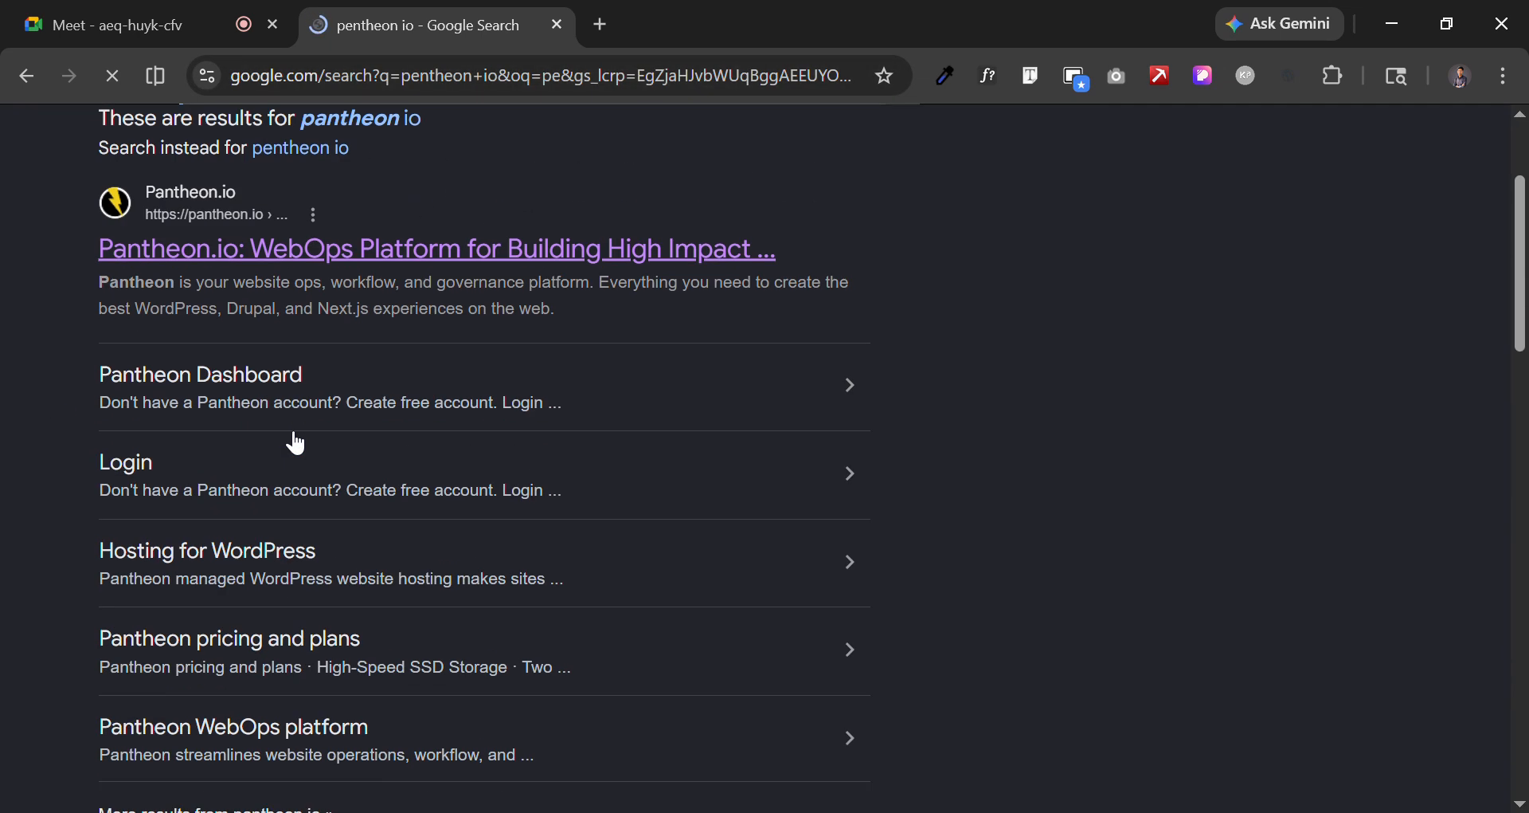
click(325, 250)
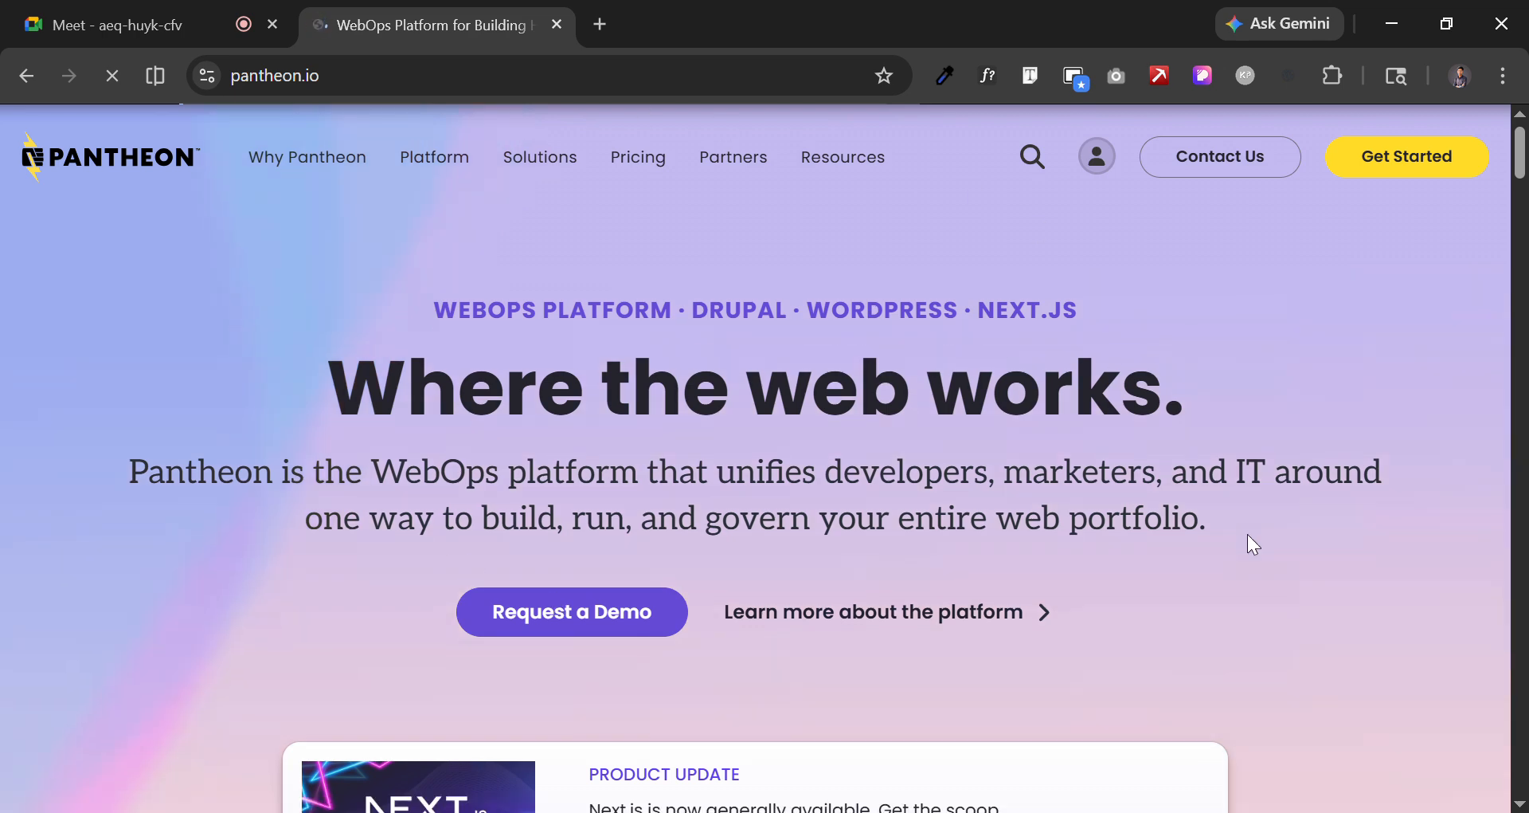
Go to the Pantheon login page and log in with the Google account.
click(1107, 156)
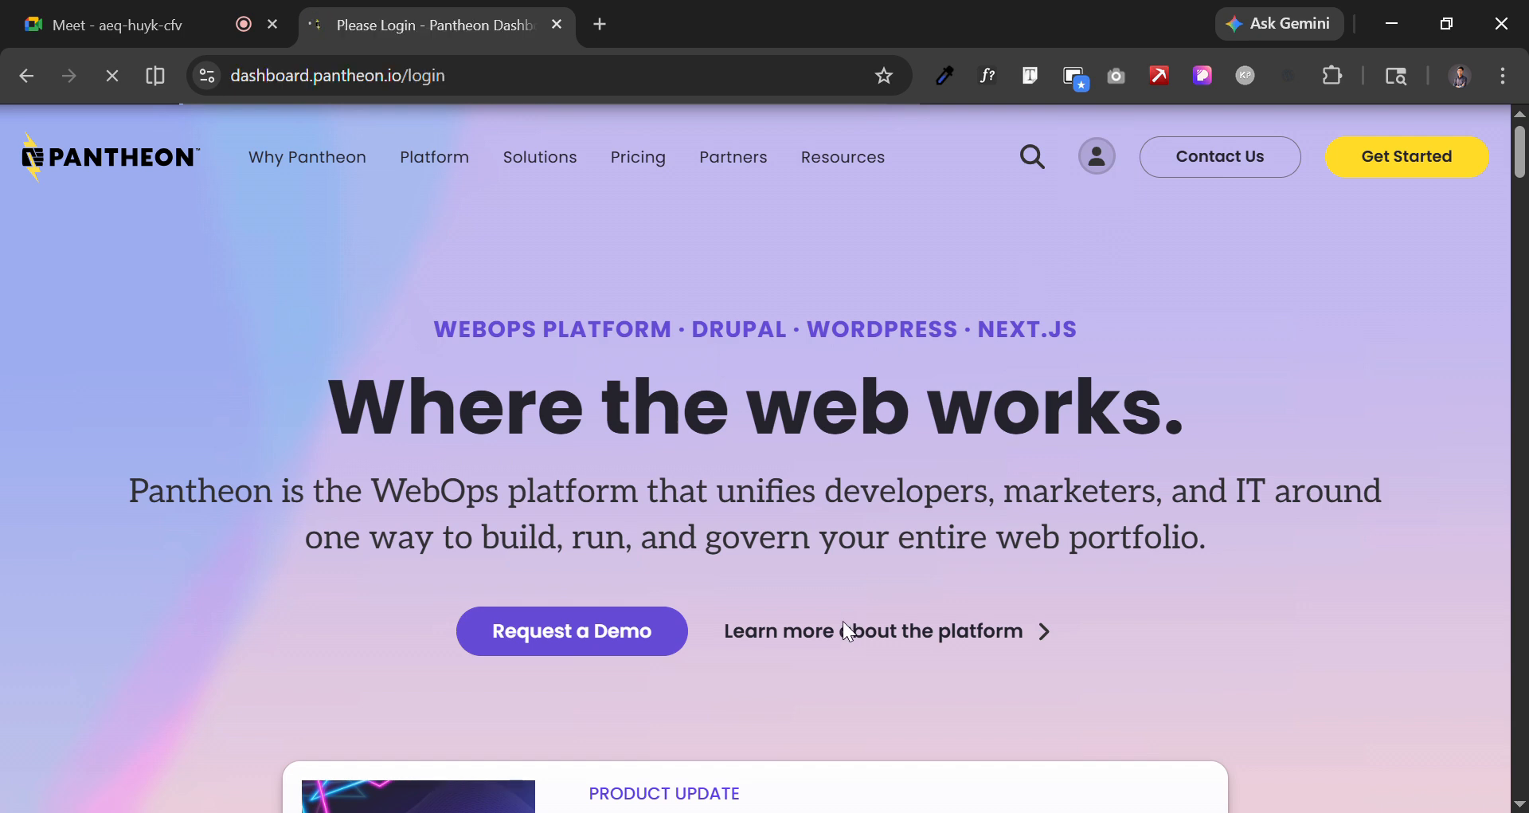
click(65, 36)
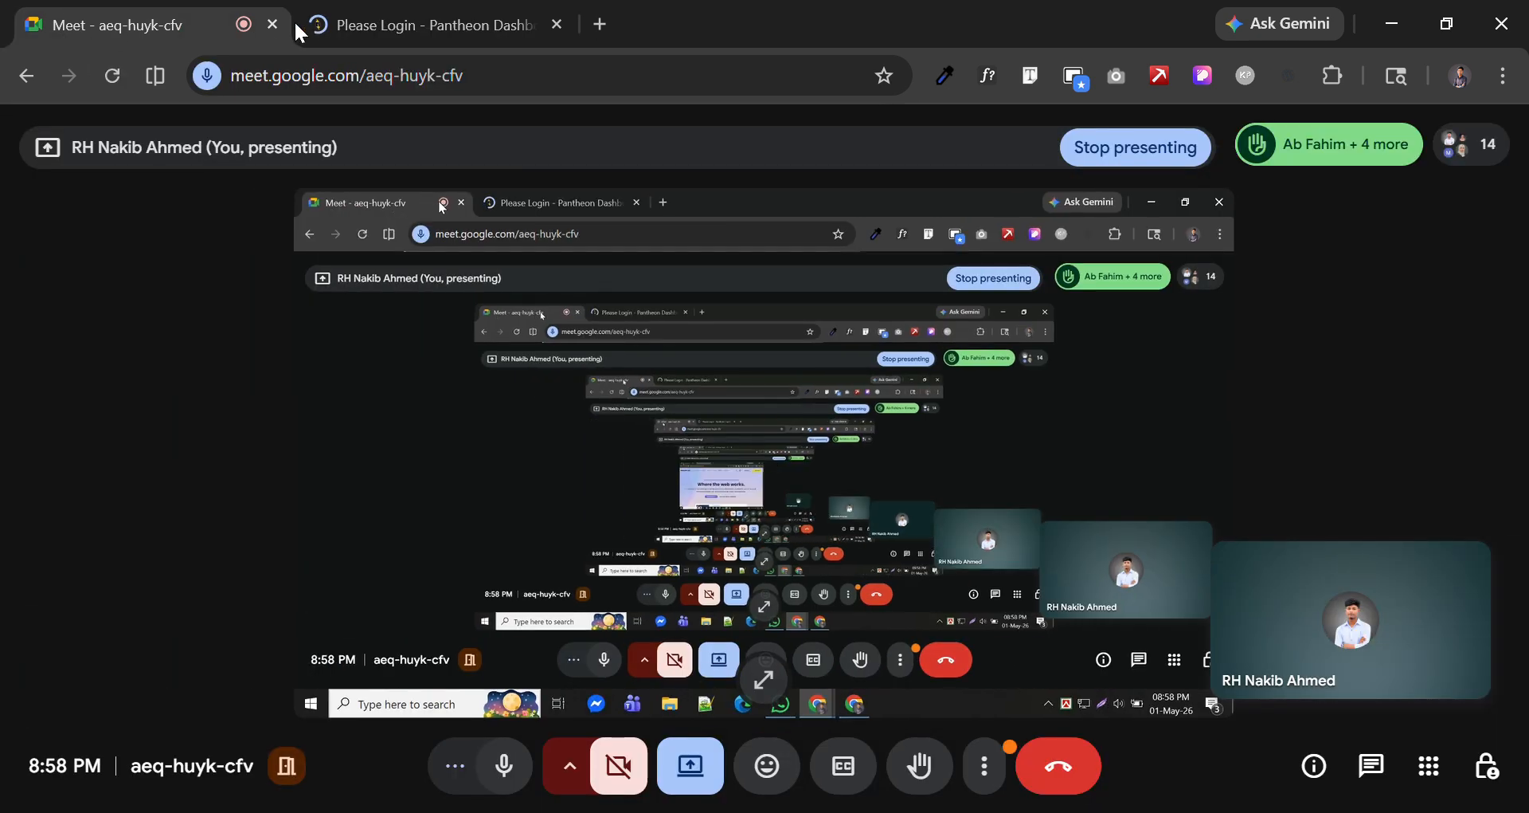
click(347, 24)
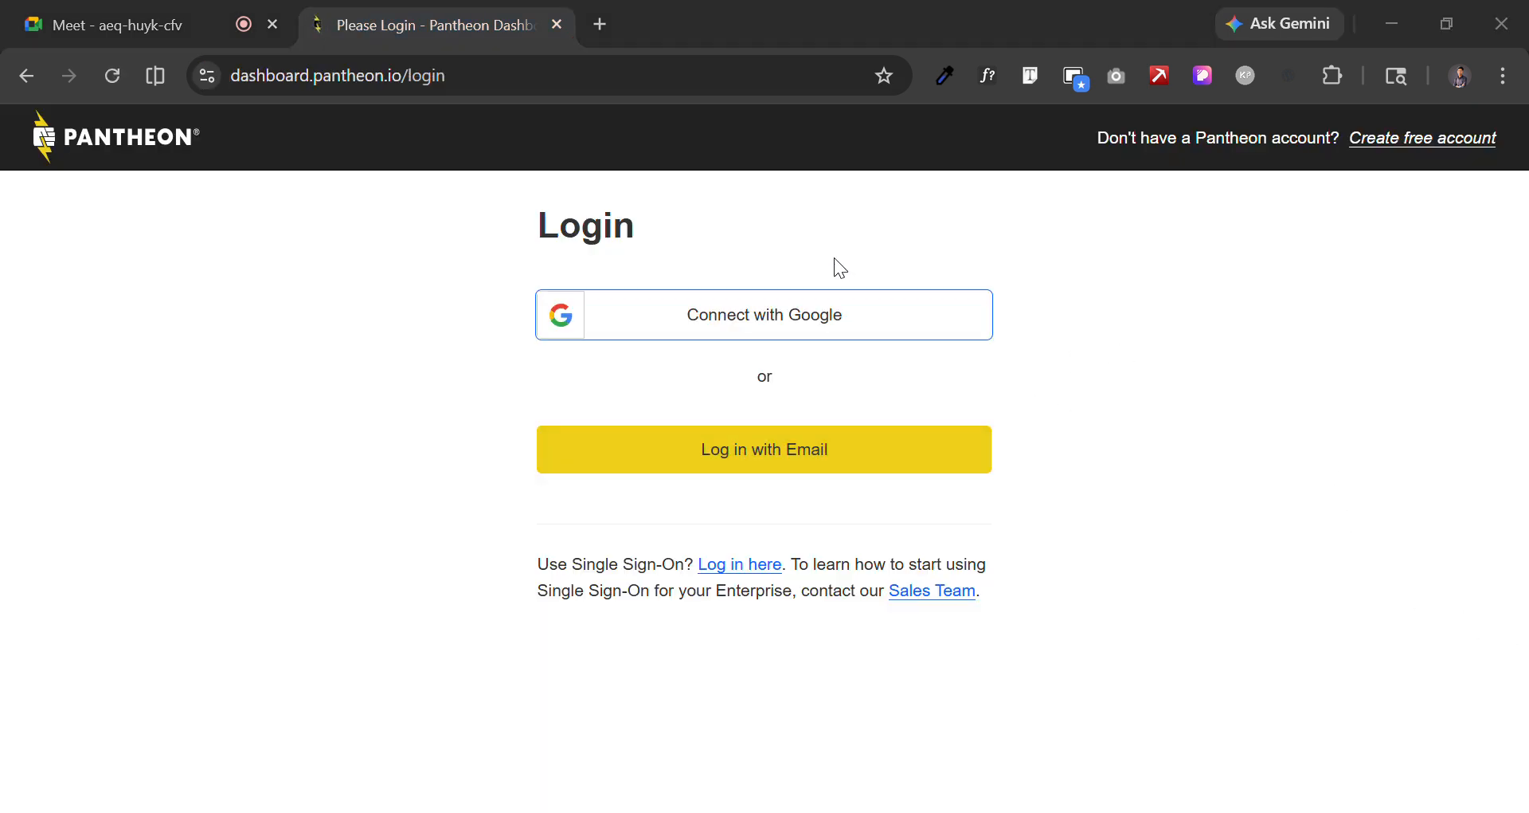
click(743, 331)
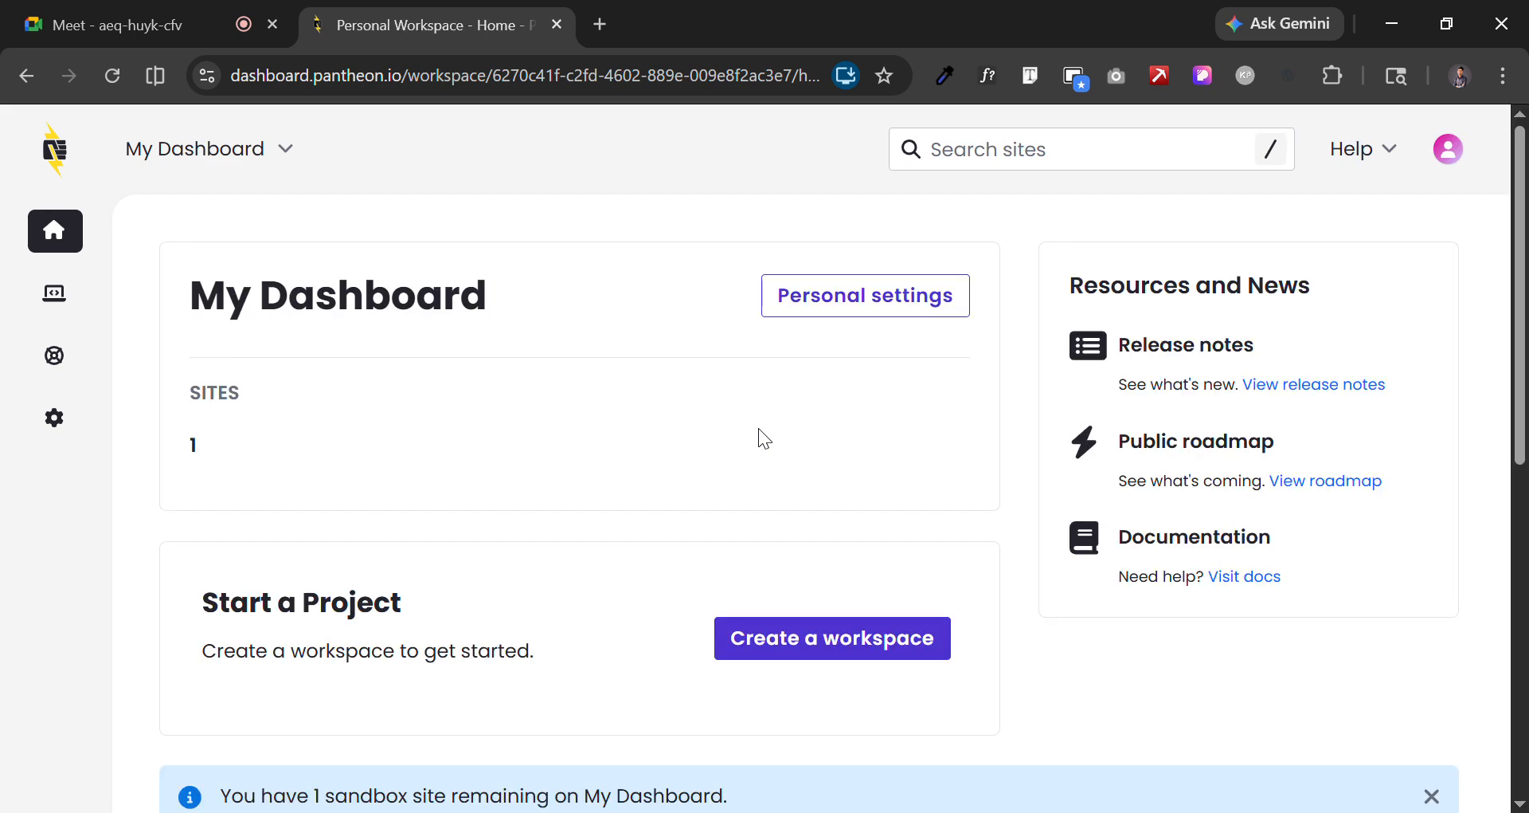
Look over the My Dashboard home page and open the site list.
scroll(472, 465, down, 4)
scroll(472, 466, up, 4)
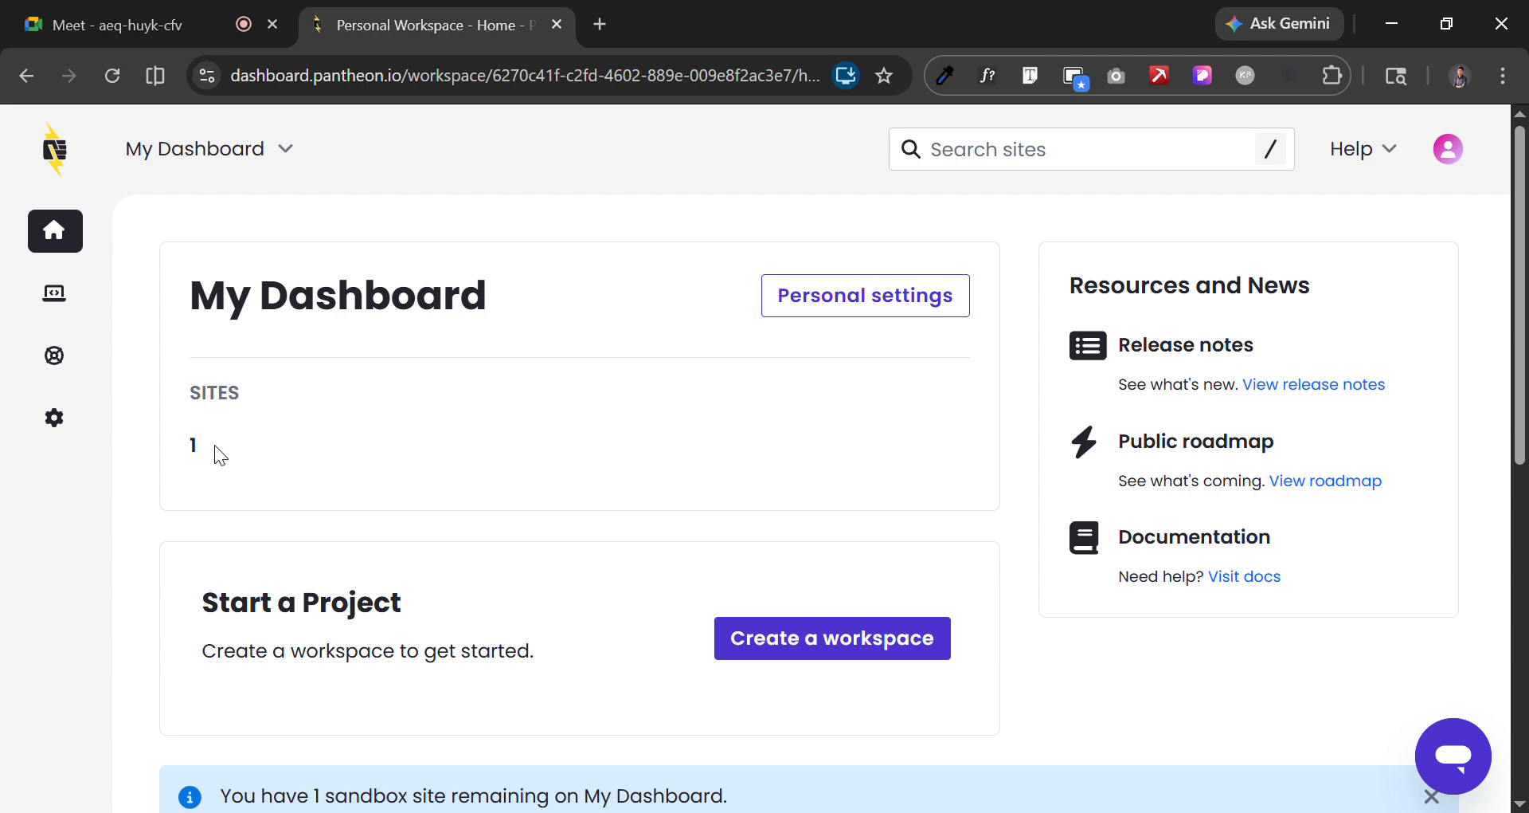
scroll(32, 253, down, 3)
scroll(32, 254, up, 3)
mouse_move(61, 313)
click(133, 348)
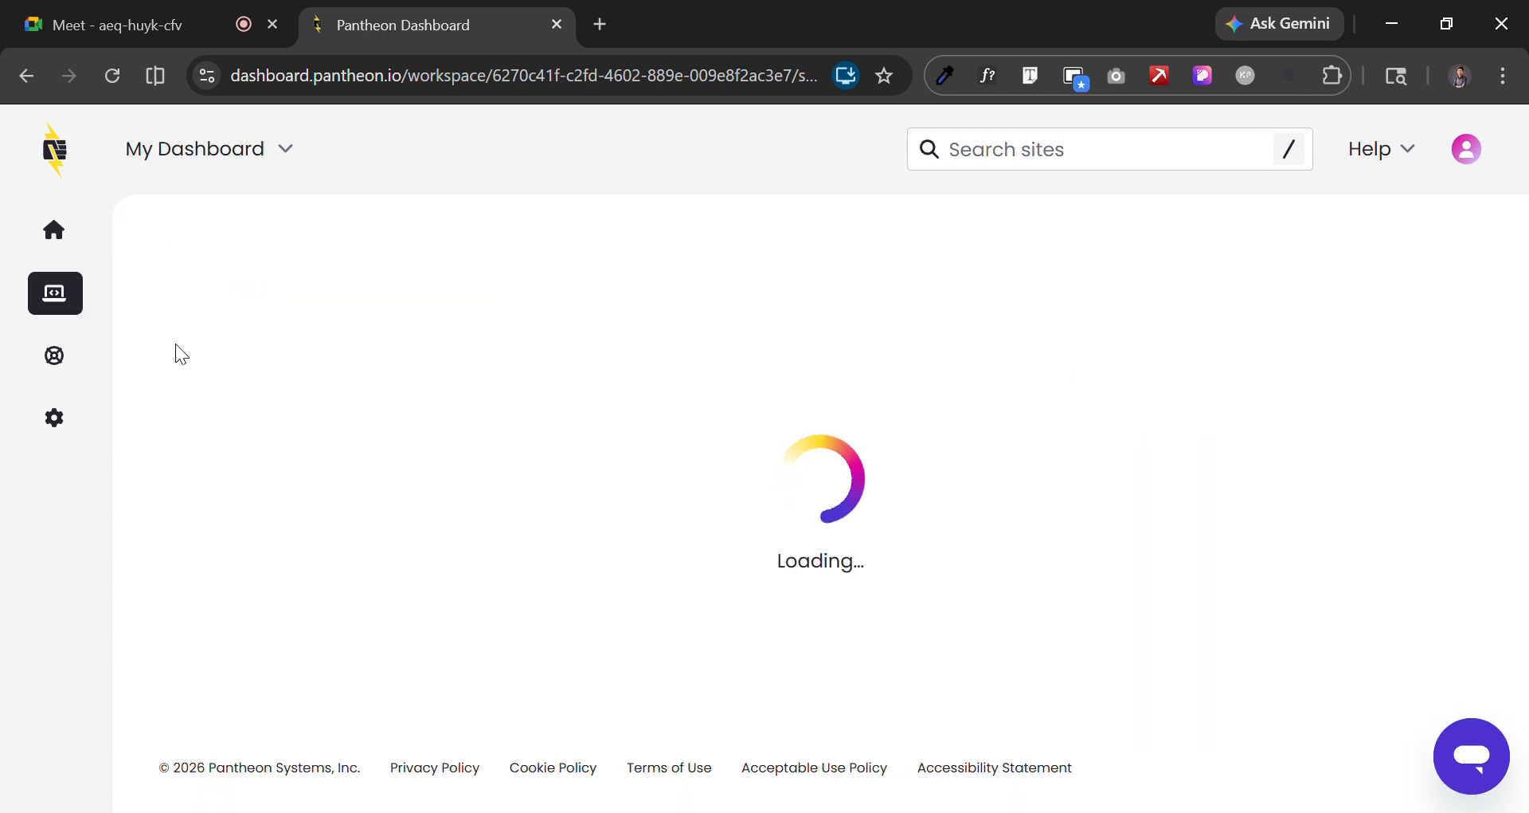
Examine the Sites page, including its filters and the details of the listed site.
scroll(922, 461, down, 2)
scroll(921, 461, up, 2)
scroll(922, 461, down, 2)
drag(919, 455, 924, 413)
click(927, 423)
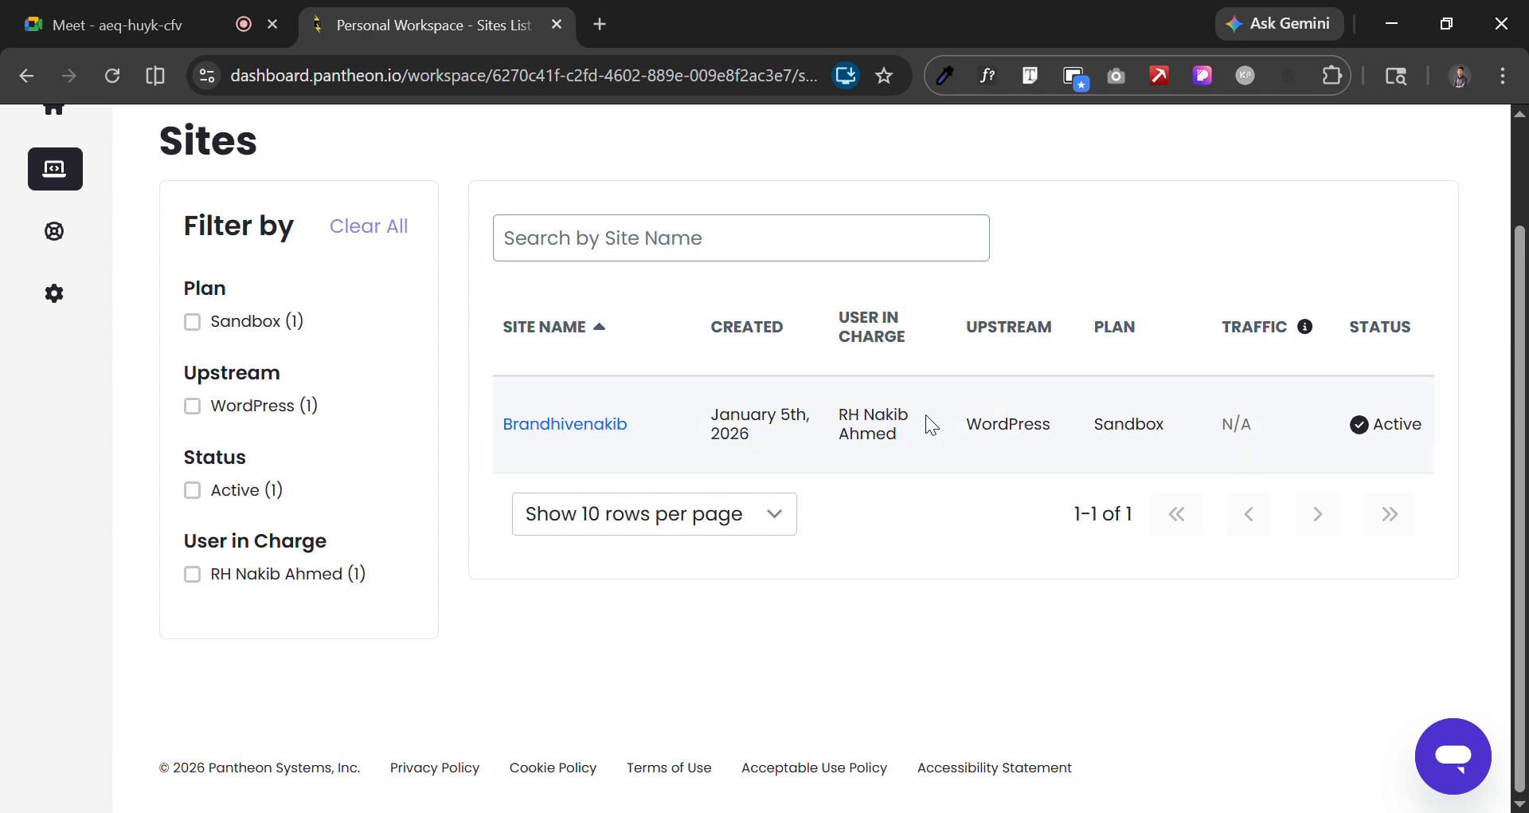
scroll(940, 430, up, 2)
scroll(939, 444, down, 1)
scroll(934, 447, up, 1)
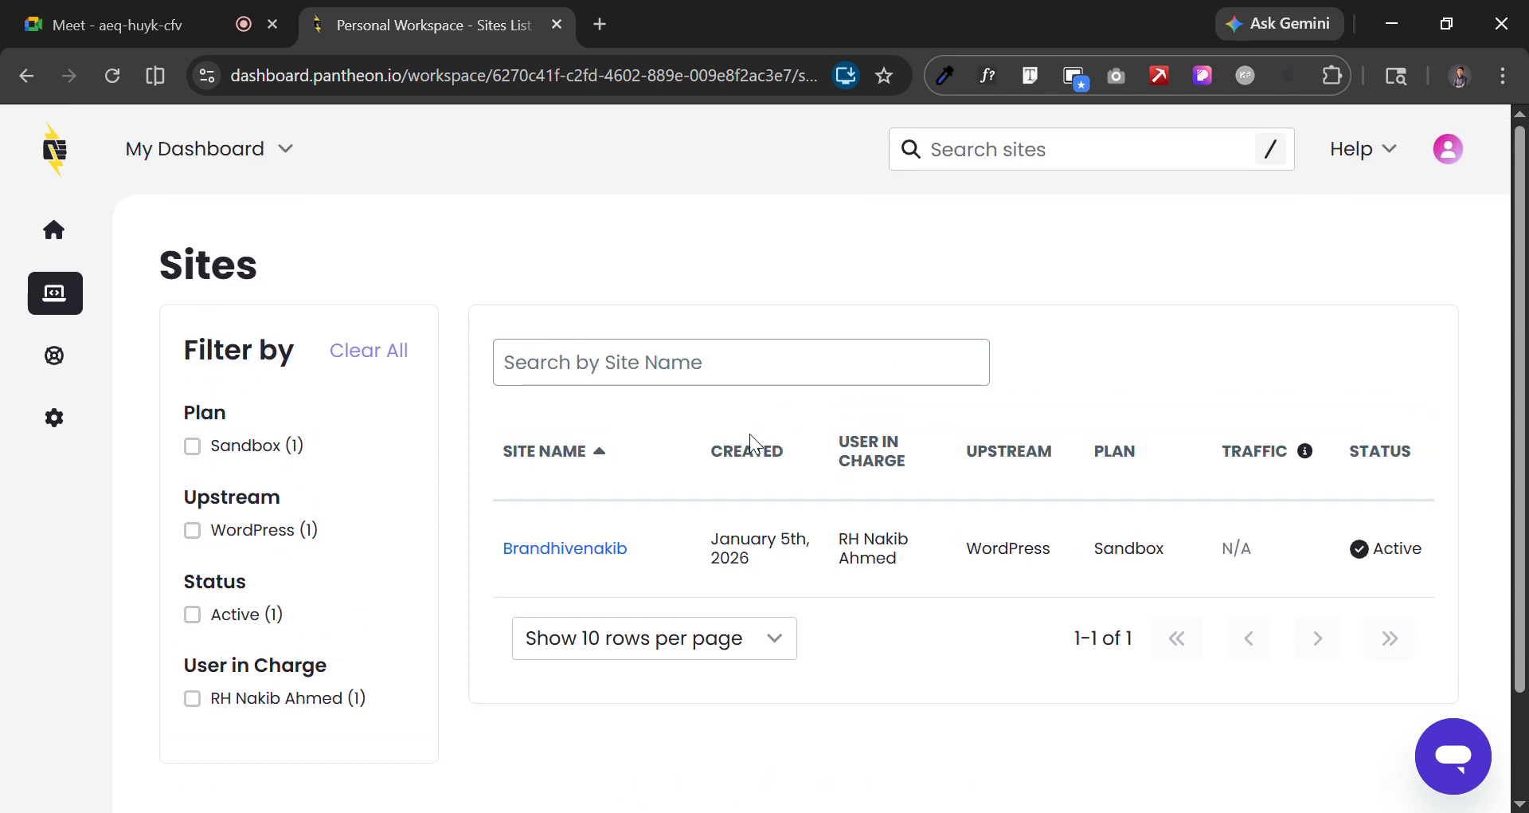
Copy the site name Brandhivenakib from the sites table.
drag(494, 546, 658, 550)
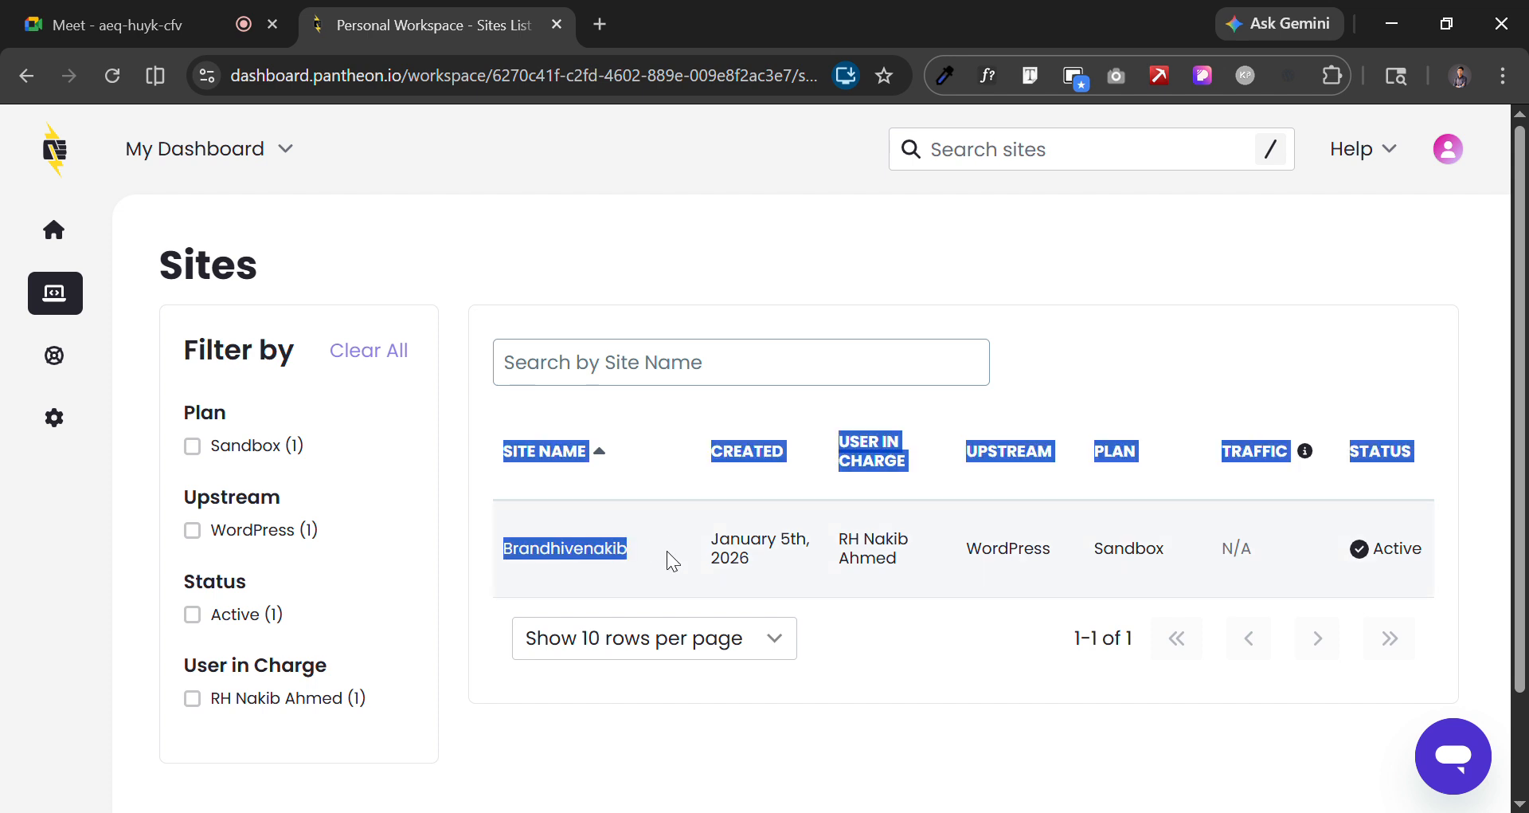
click(667, 576)
drag(642, 556, 500, 555)
key(ctrl+c)
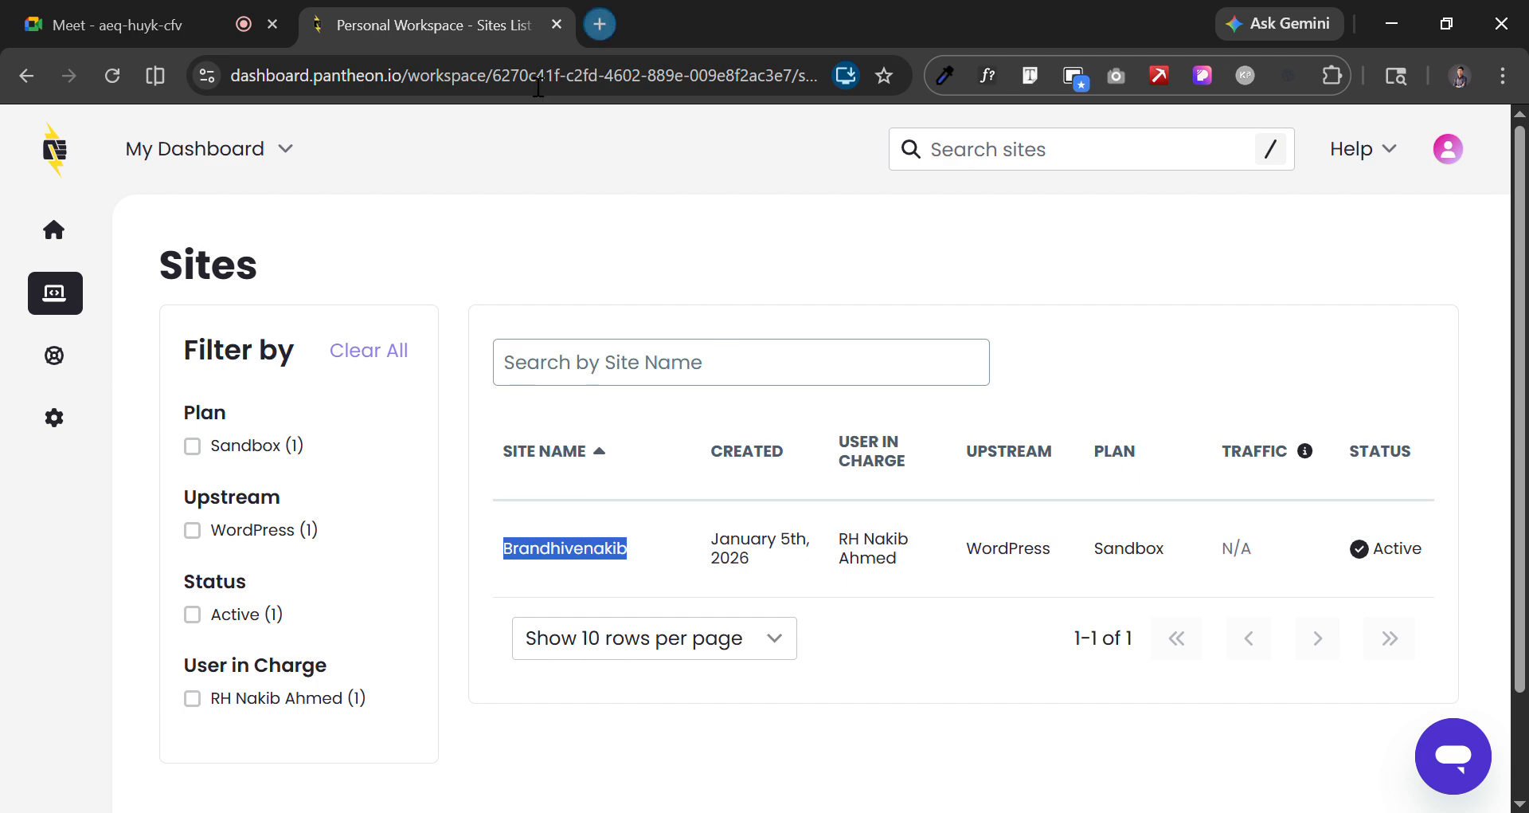
In a new tab, enter the address dev-Brandhivenakib.pantheonsite.io by putting the copied site name into a suggested Pantheon dev URL.
click(603, 22)
text(dev-samima-12.pantheonsite.io)
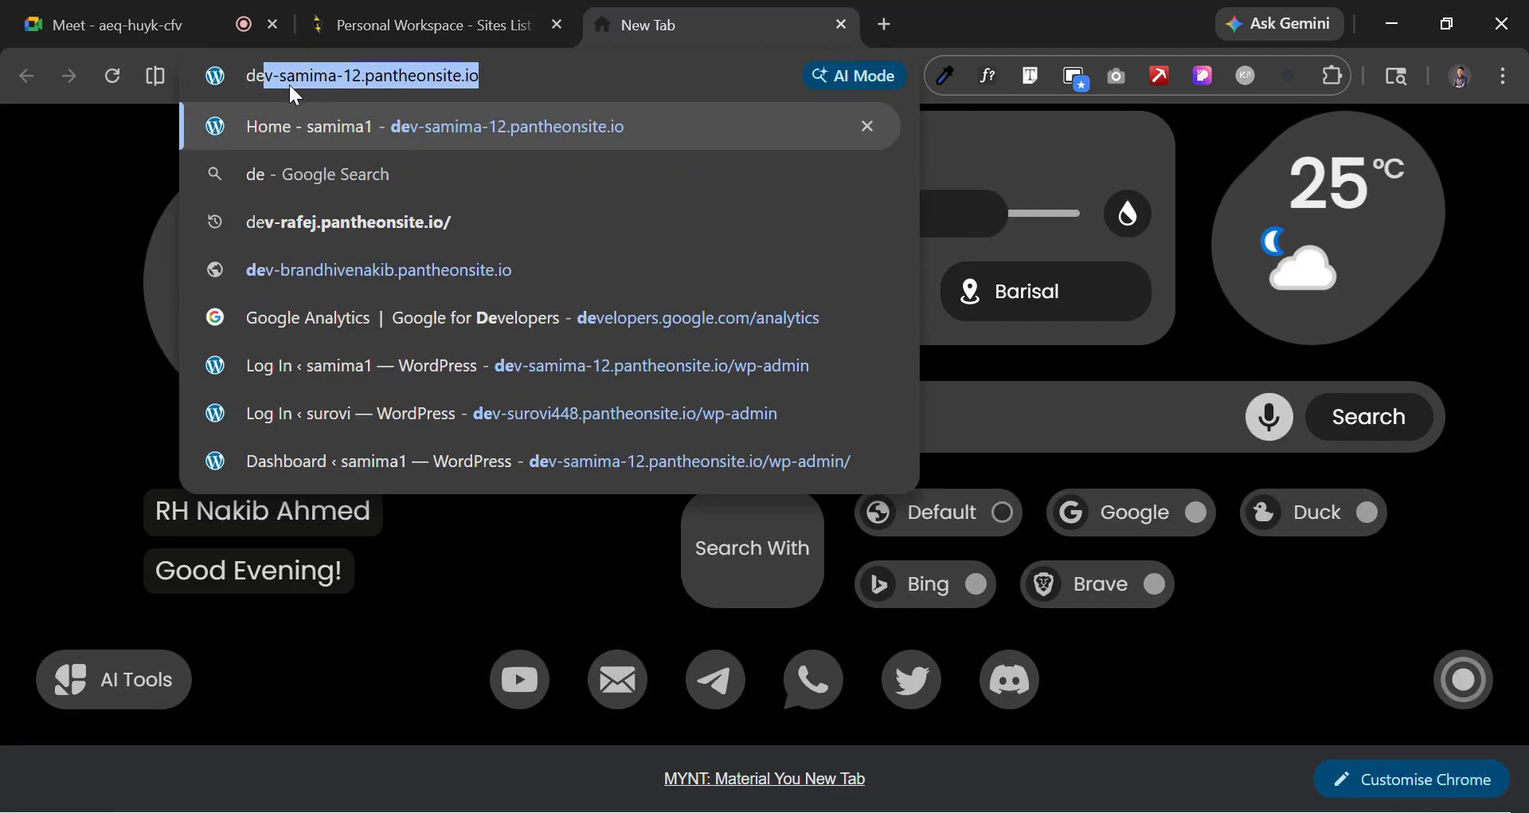
click(292, 84)
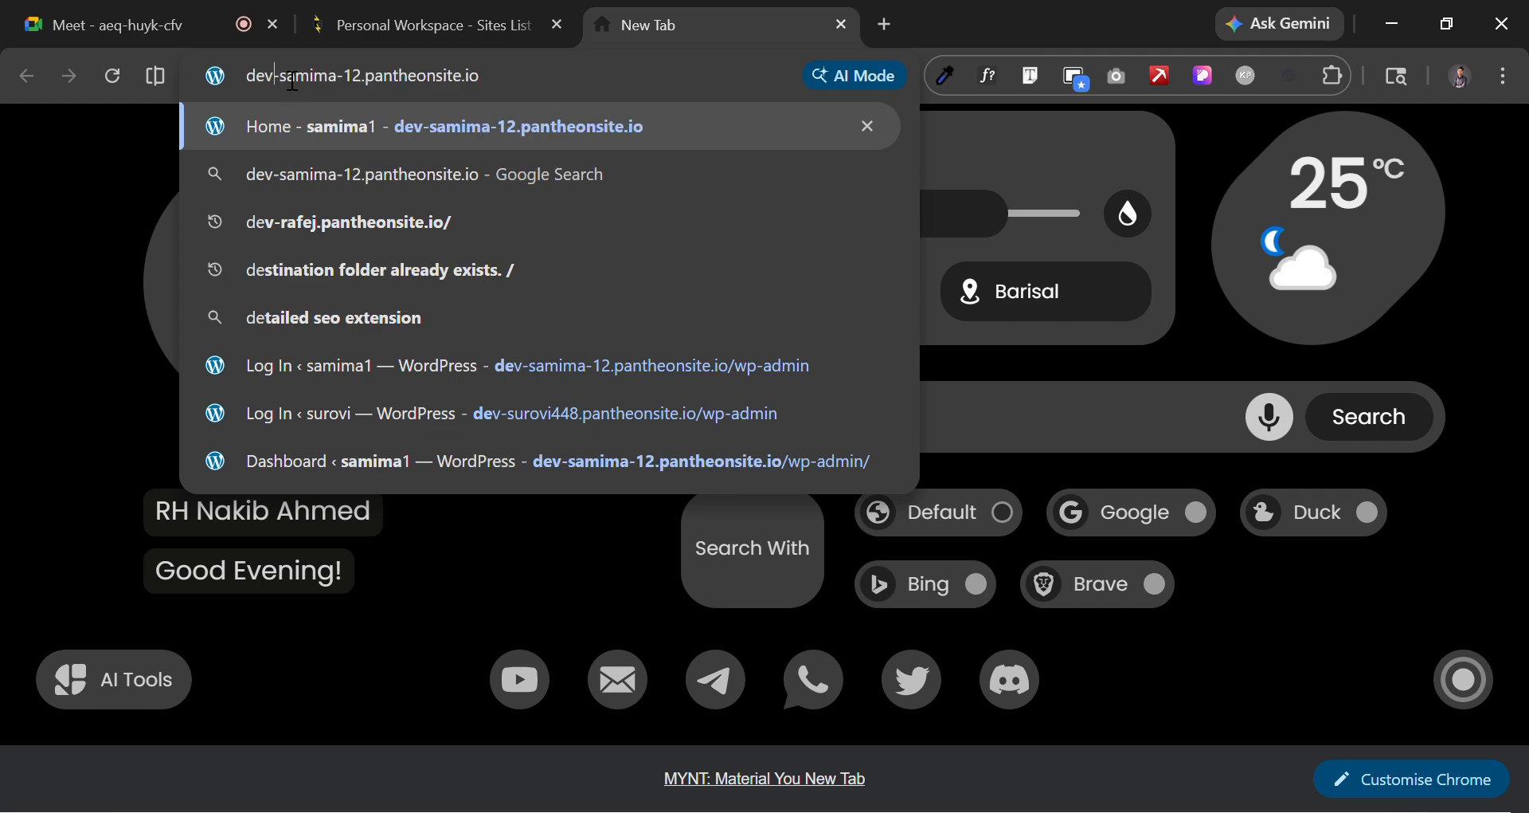
drag(295, 87, 372, 96)
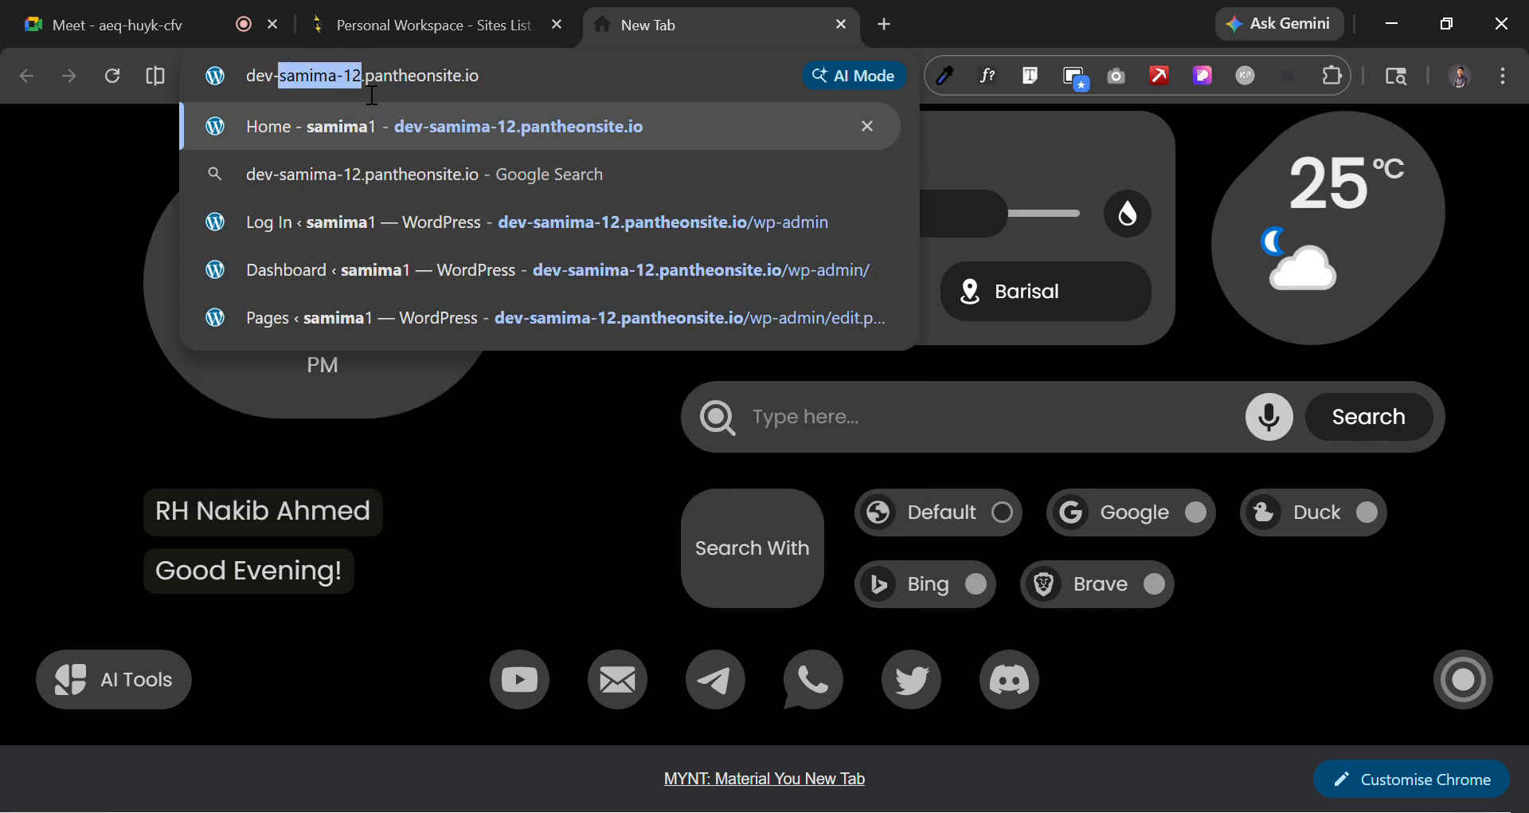
key(ctrl+v)
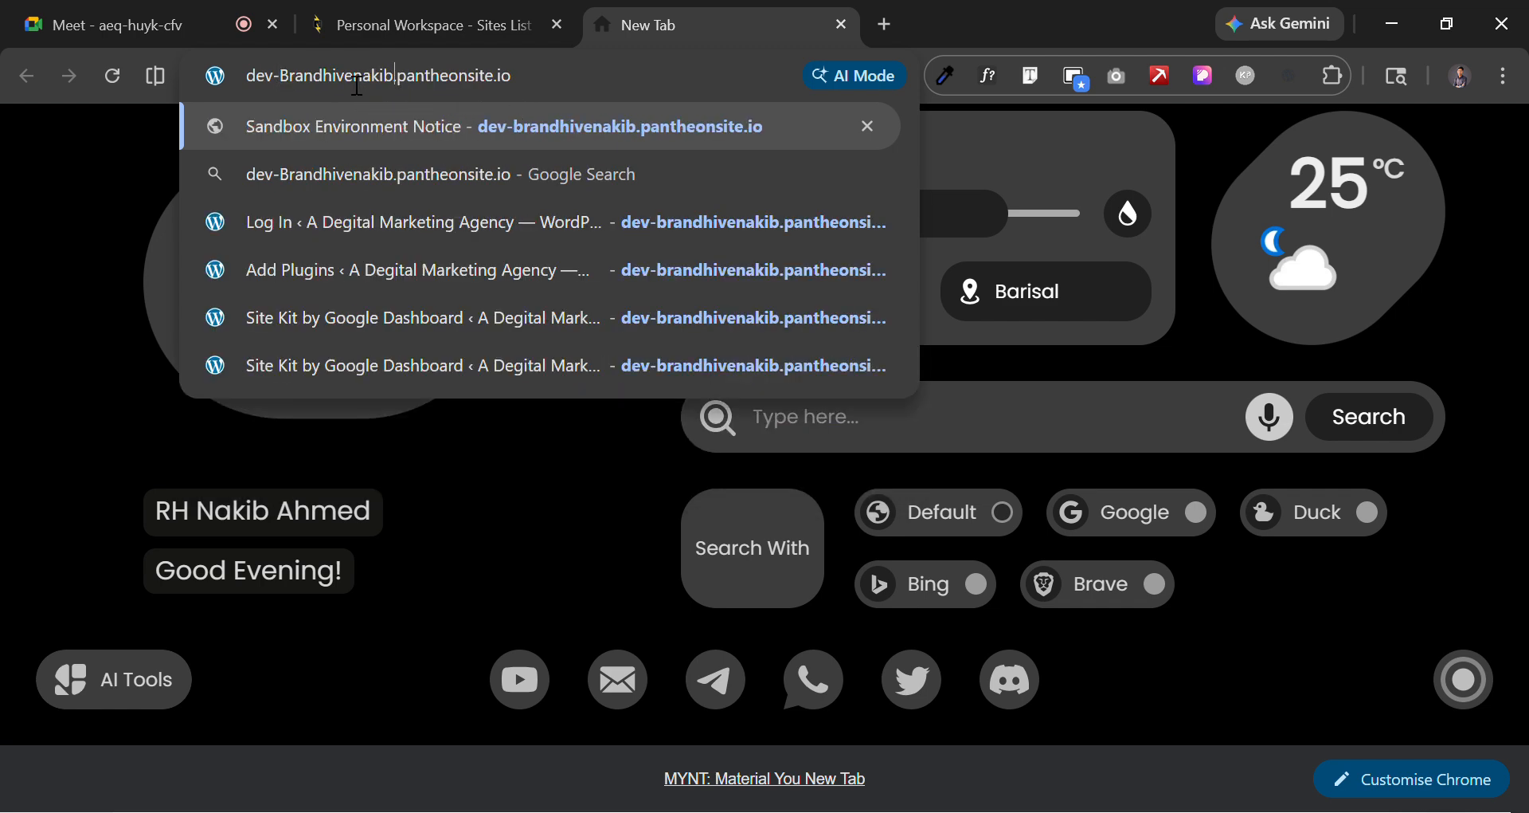
Load the dev site address, continue past the sandbox environment notice and highlight the heading of the page.
drag(343, 77, 525, 74)
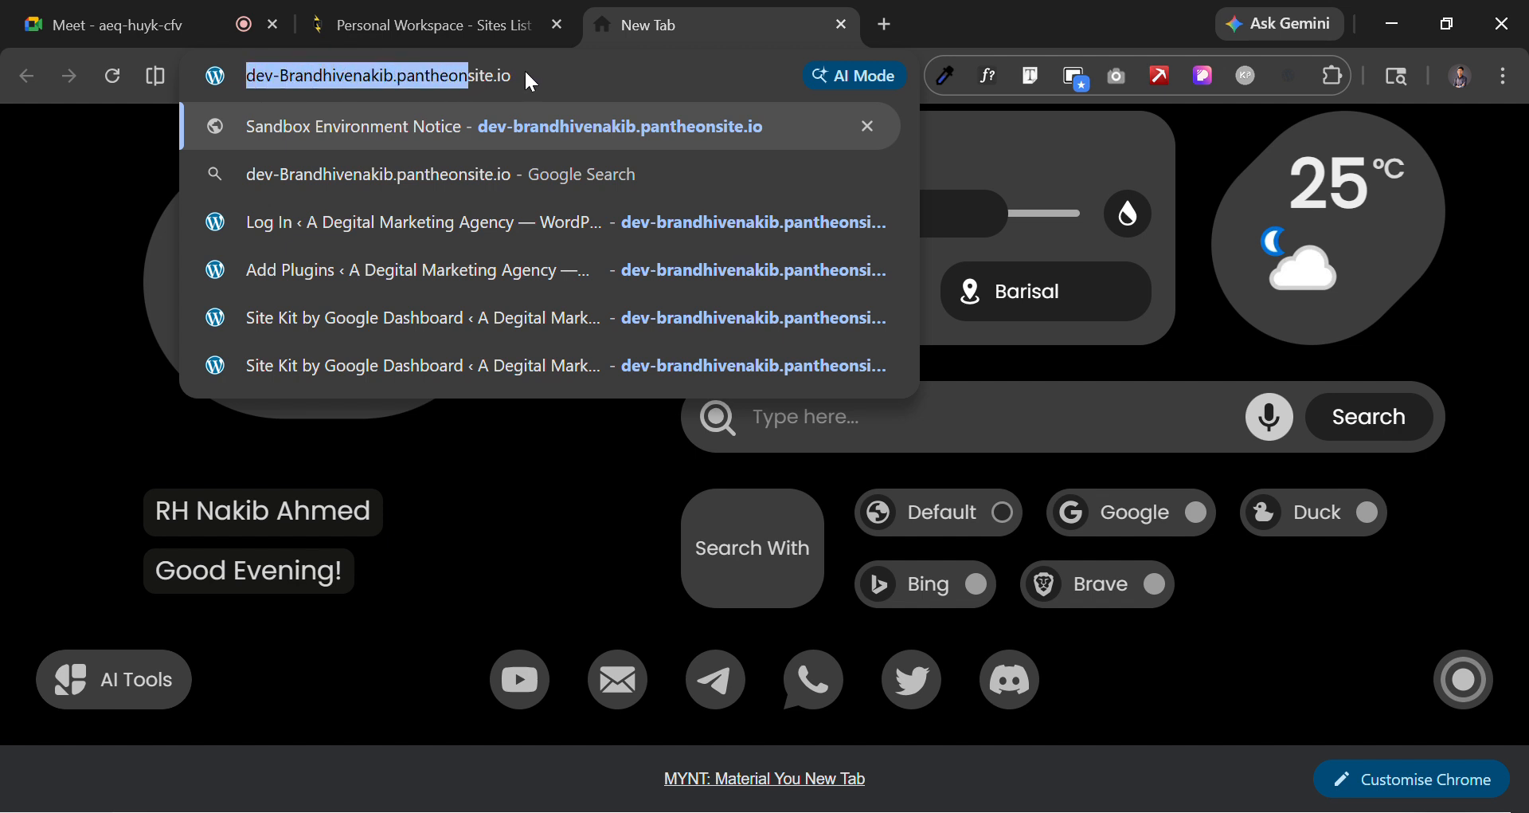
click(584, 82)
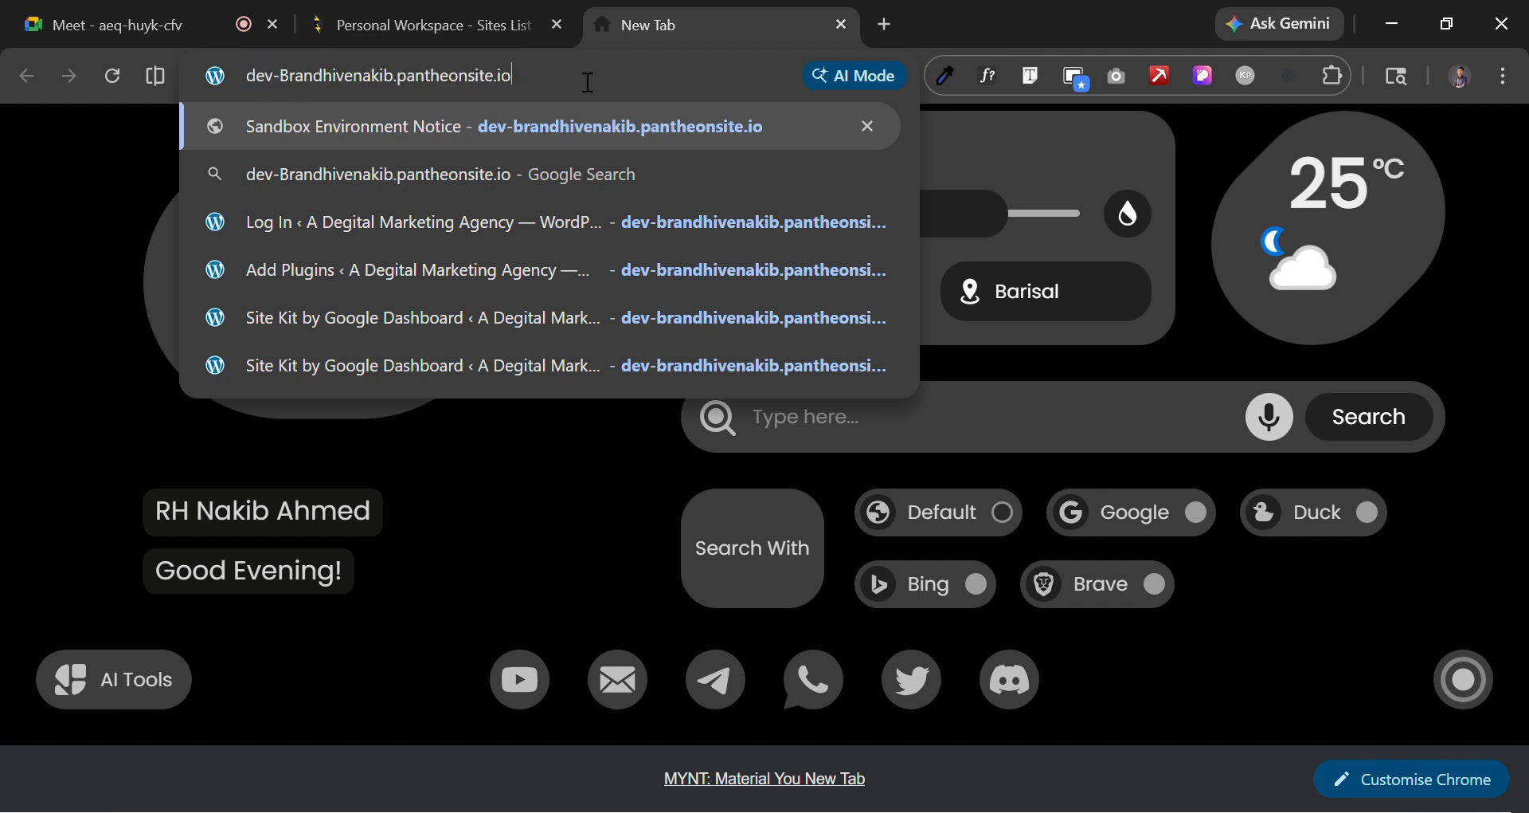
key(Return)
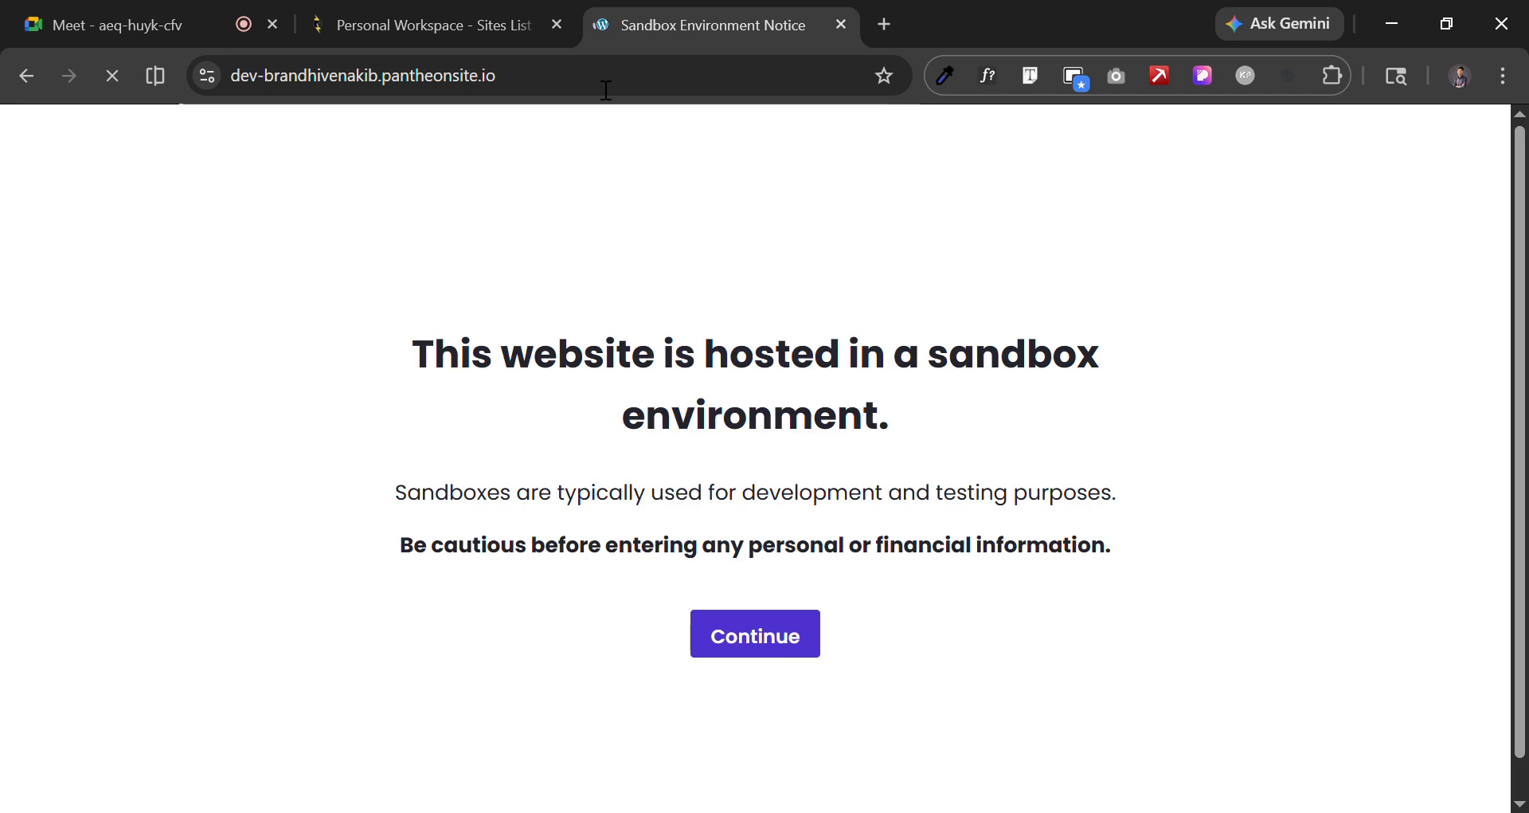
click(795, 650)
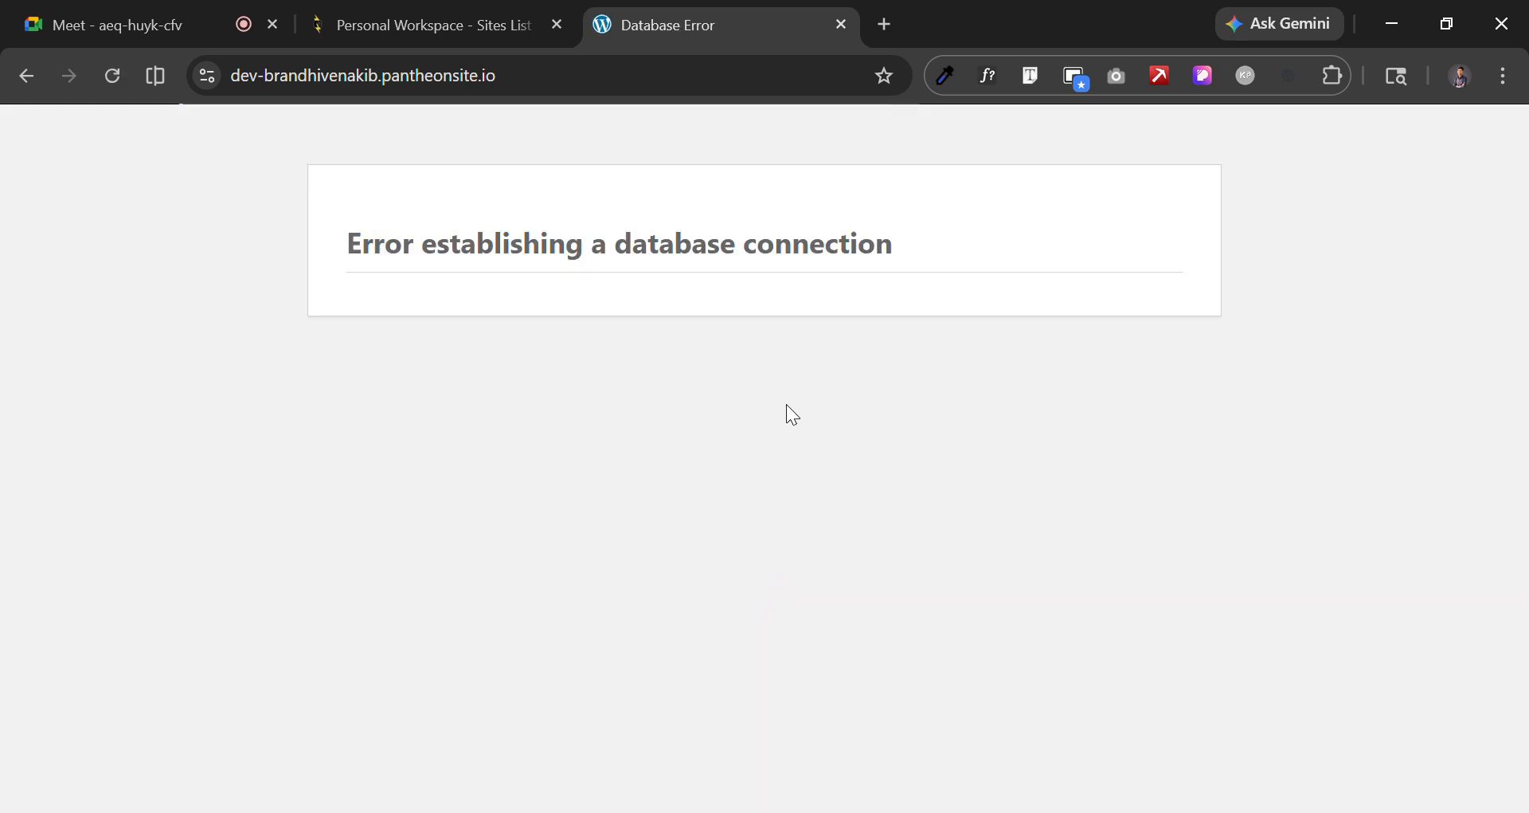
drag(385, 242, 1020, 240)
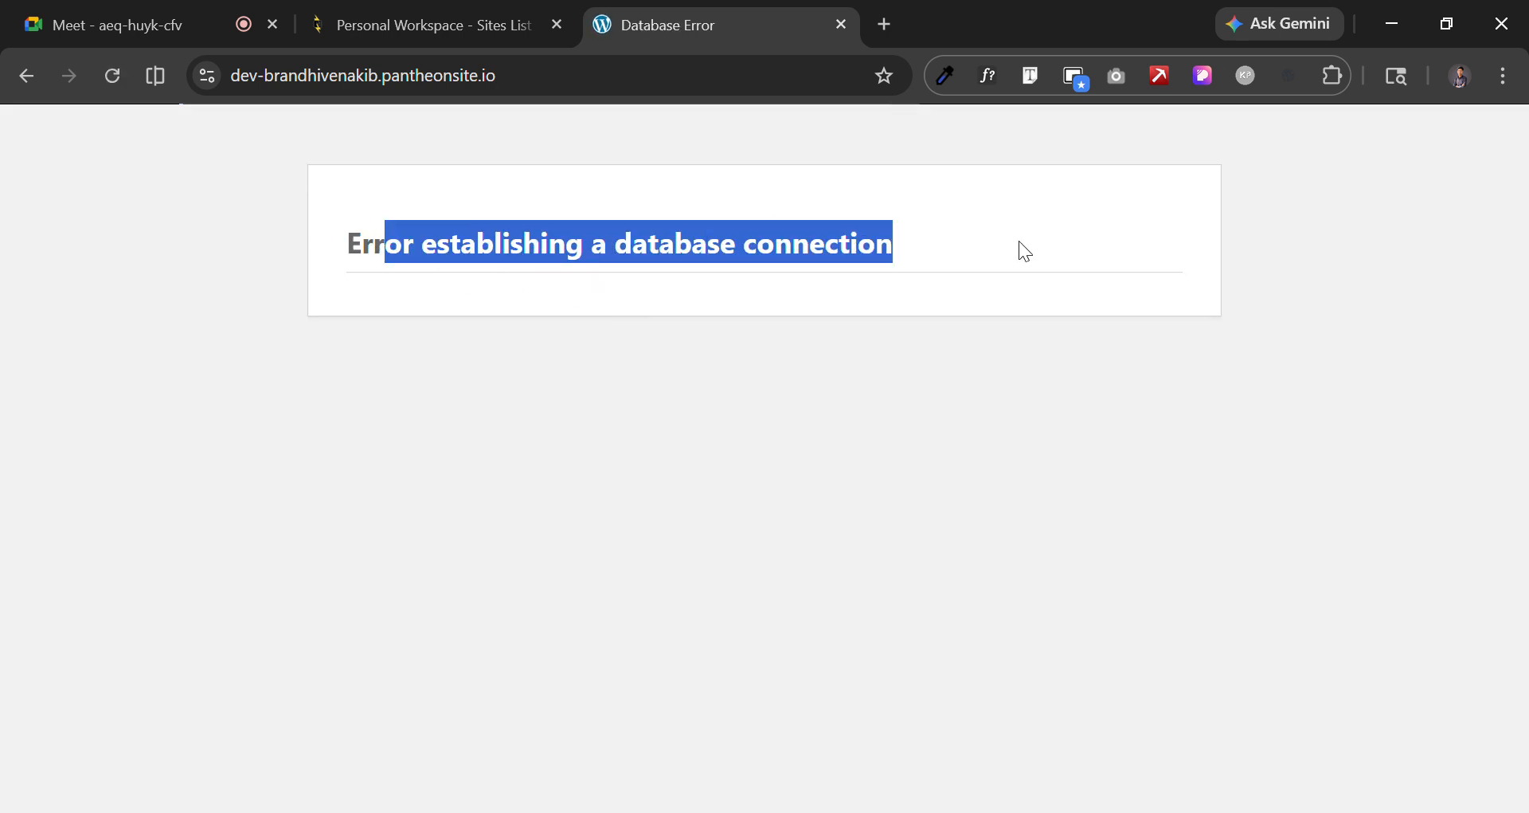
Return to the Pantheon dashboard tab and look over the My Dashboard home page.
click(423, 22)
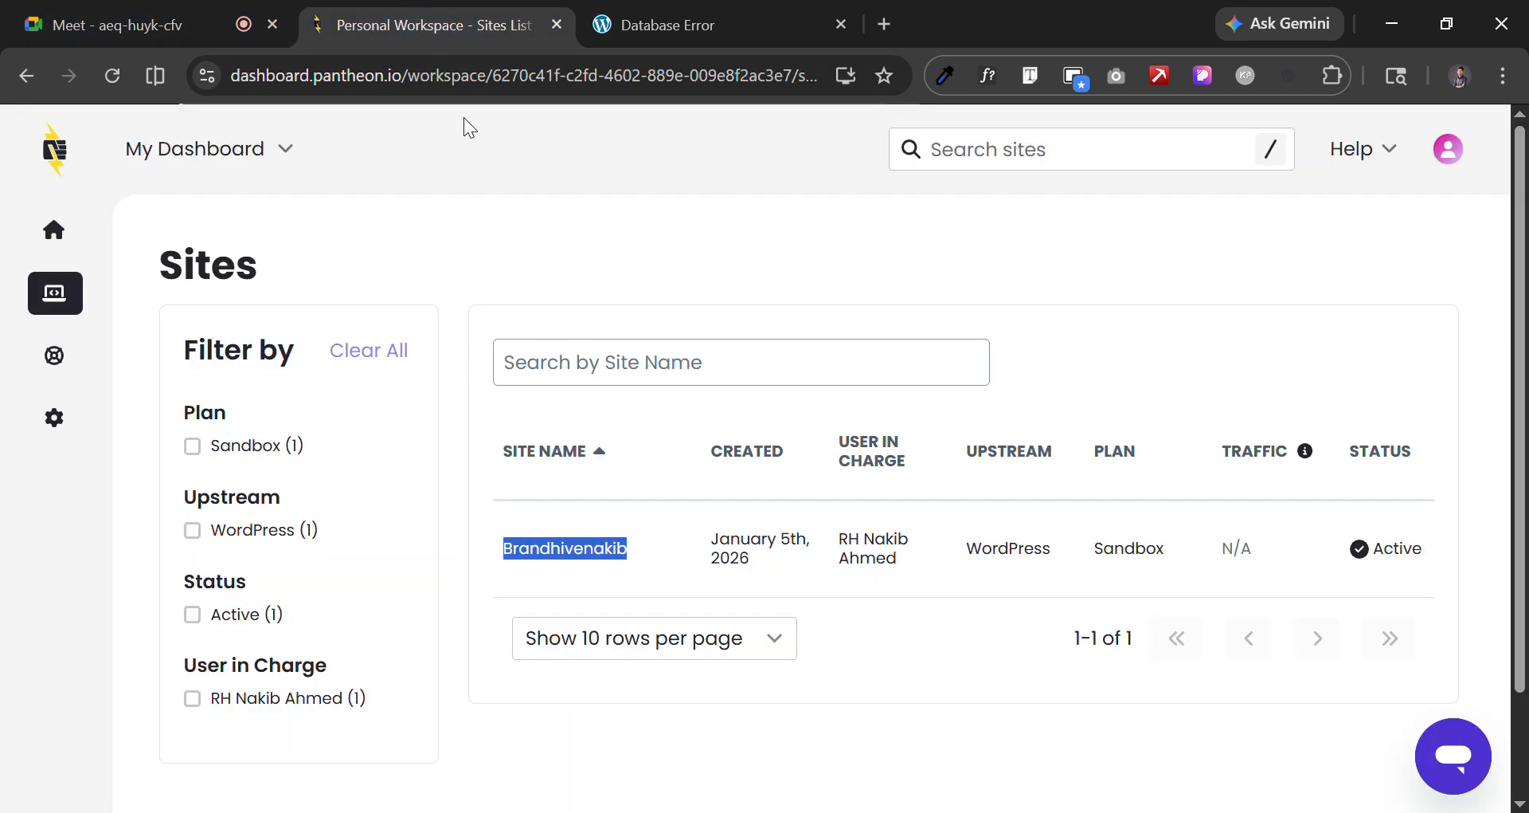
click(49, 234)
drag(193, 428, 242, 416)
click(491, 407)
scroll(494, 410, down, 4)
scroll(500, 409, up, 4)
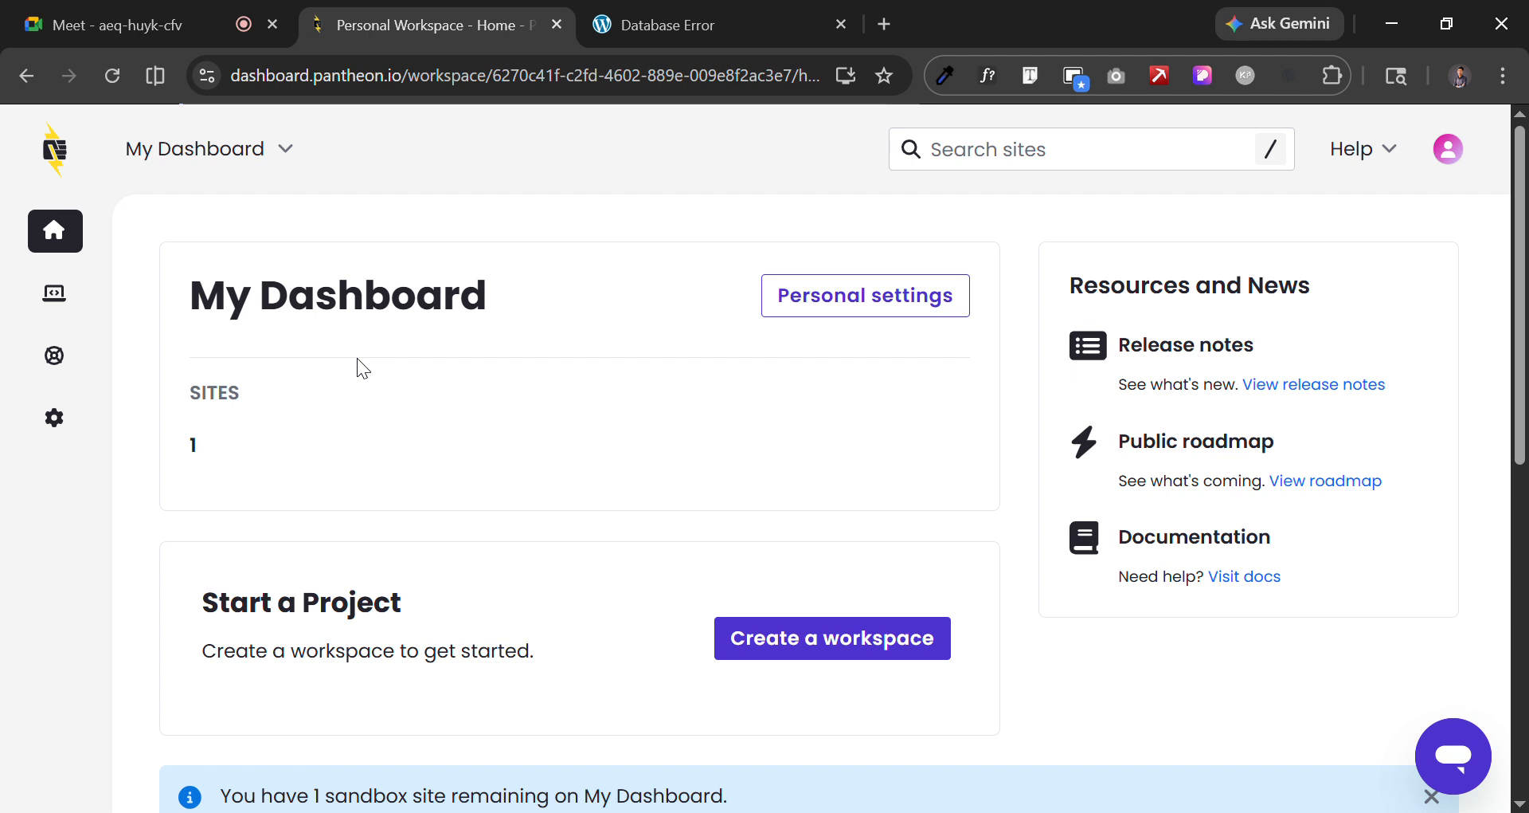
Open the site list again and go to the Brandhivenakib site's dashboard.
mouse_move(53, 301)
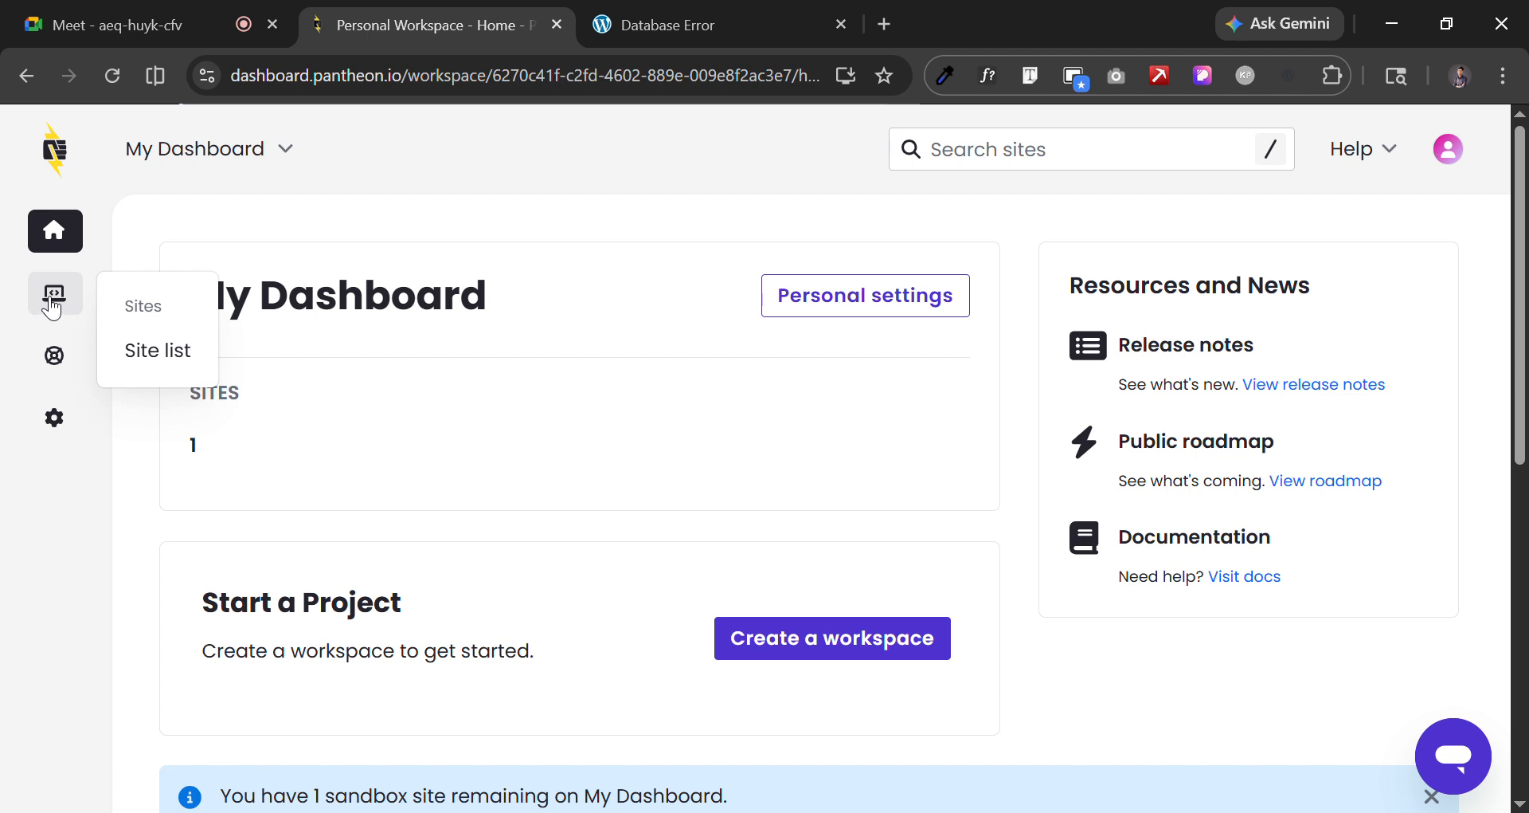
click(174, 356)
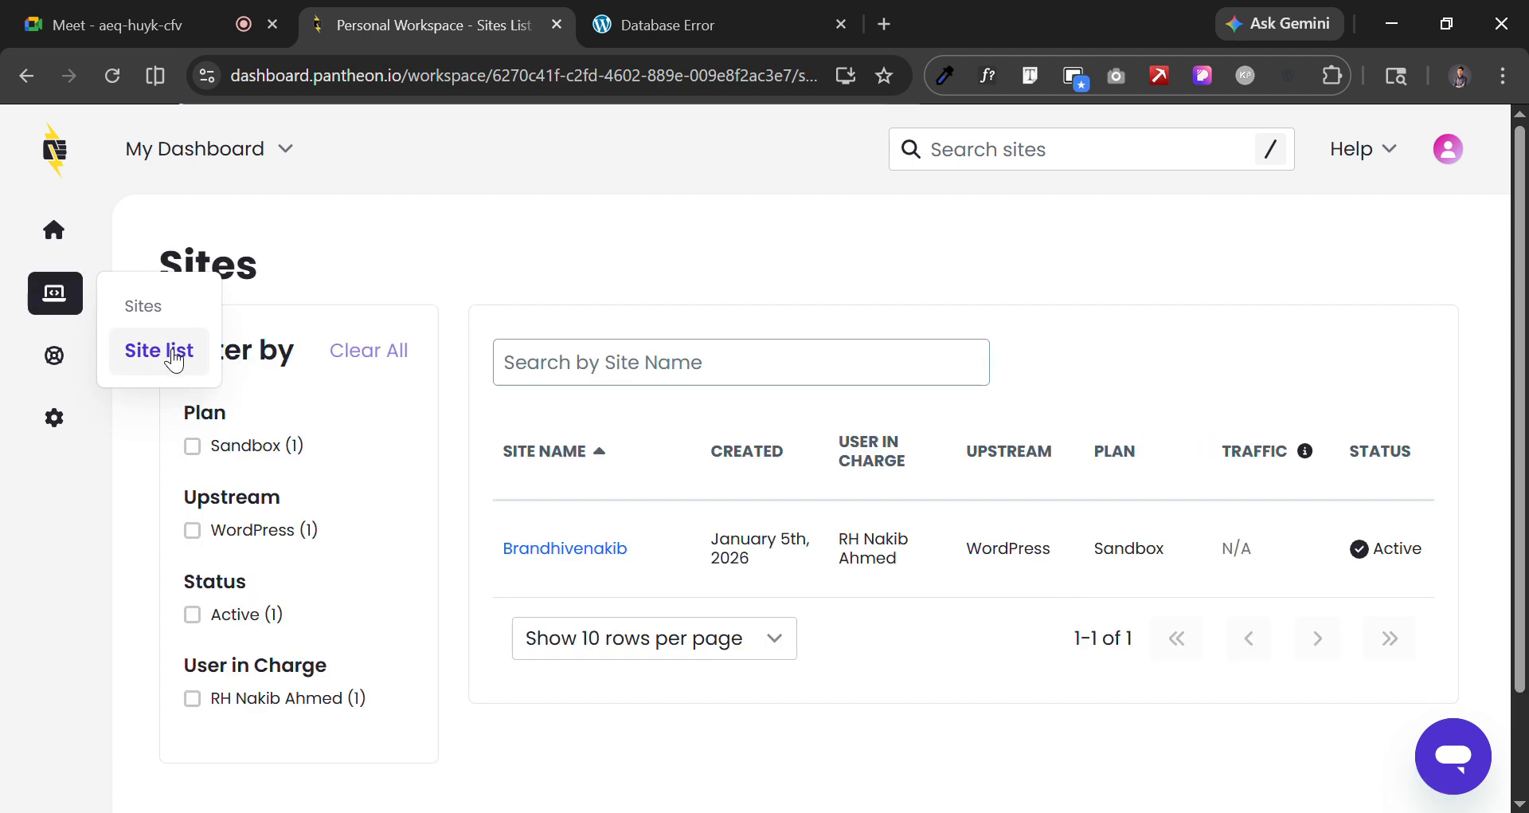
scroll(494, 577, down, 2)
scroll(549, 573, up, 2)
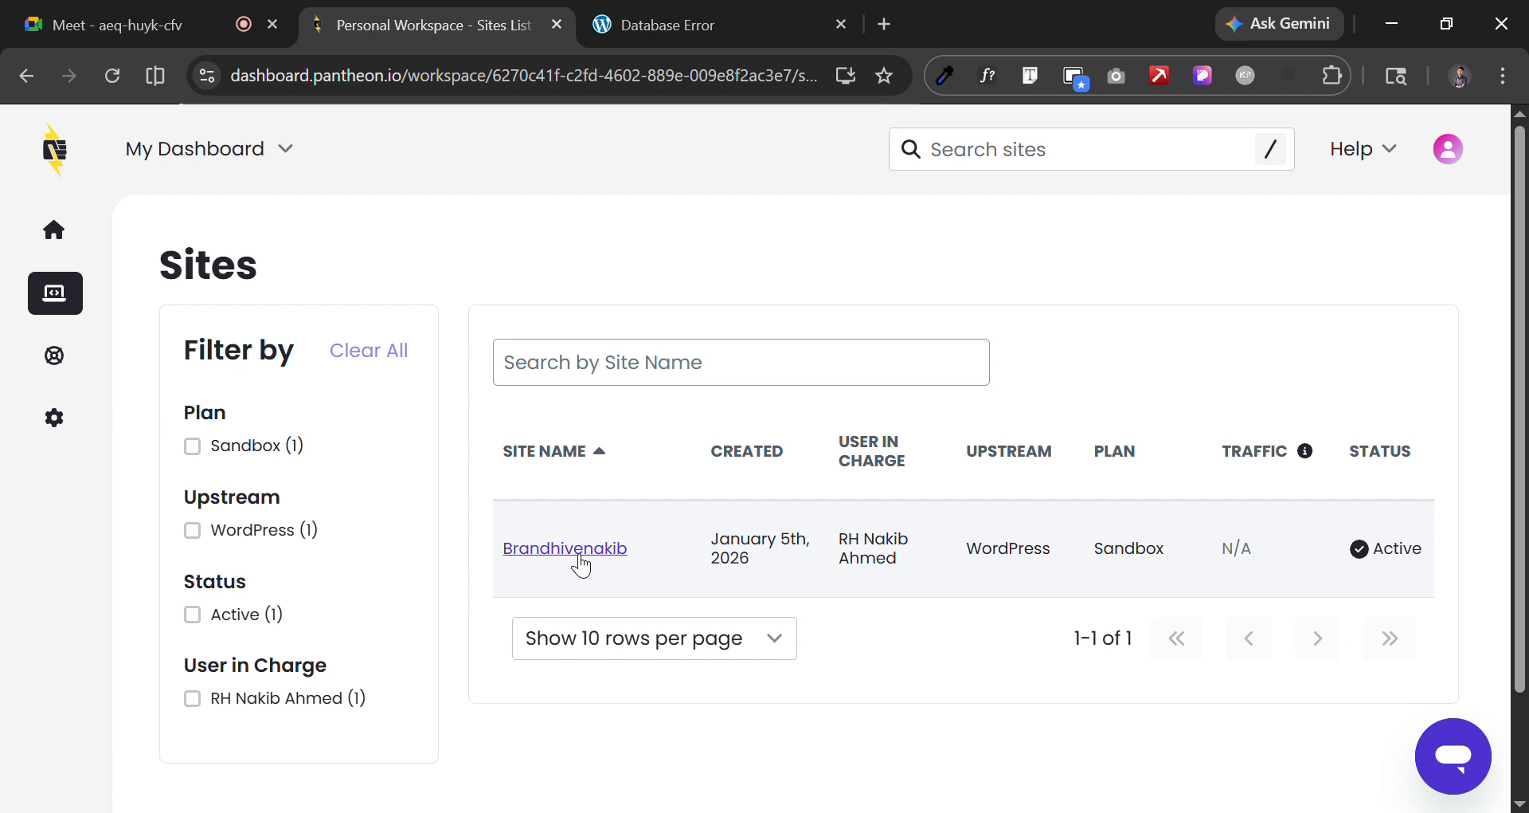
drag(488, 571, 641, 570)
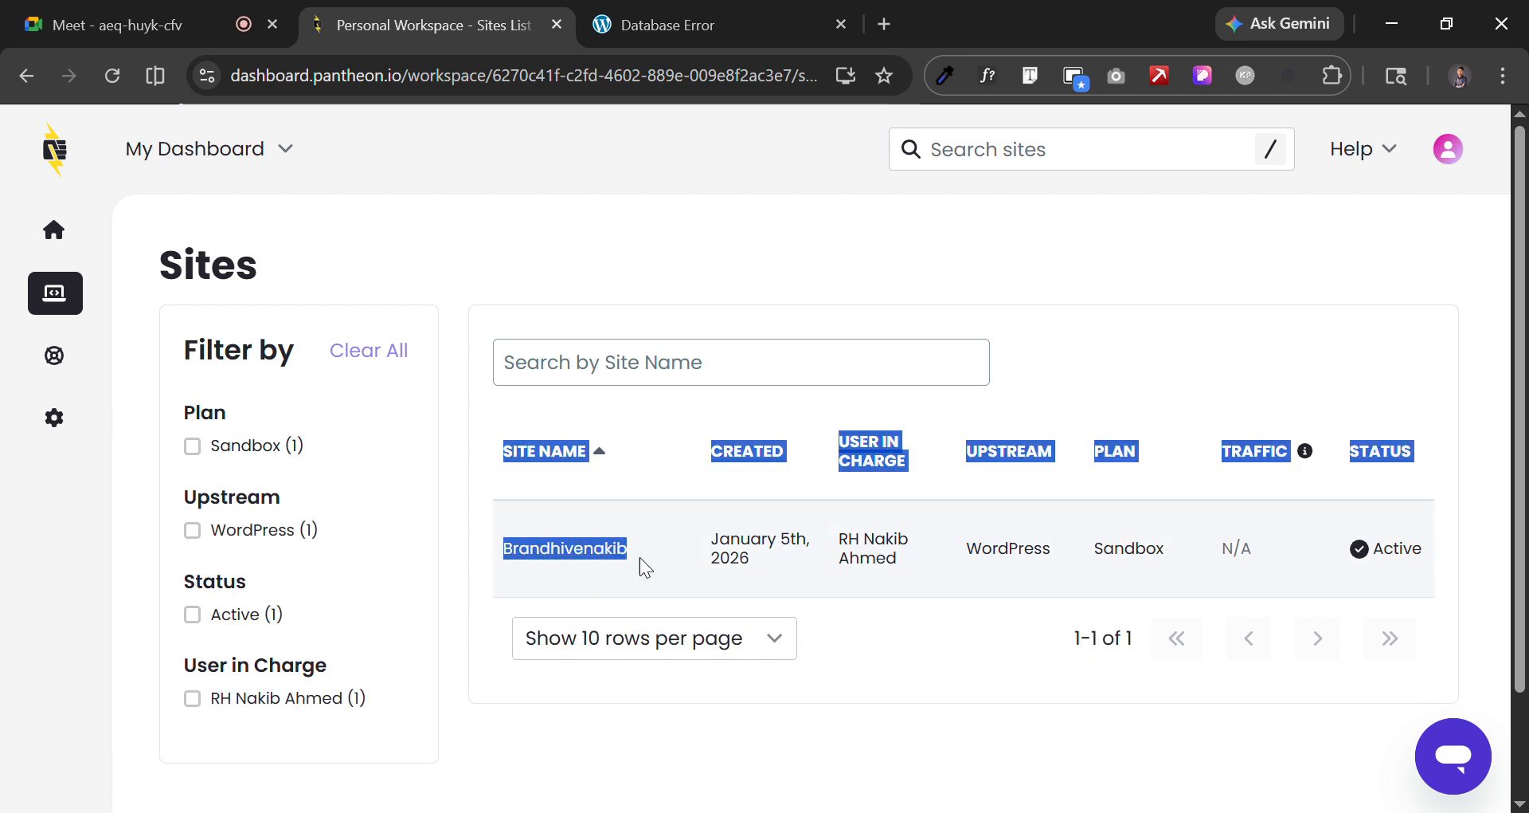
click(644, 568)
scroll(716, 609, down, 1)
scroll(633, 585, up, 1)
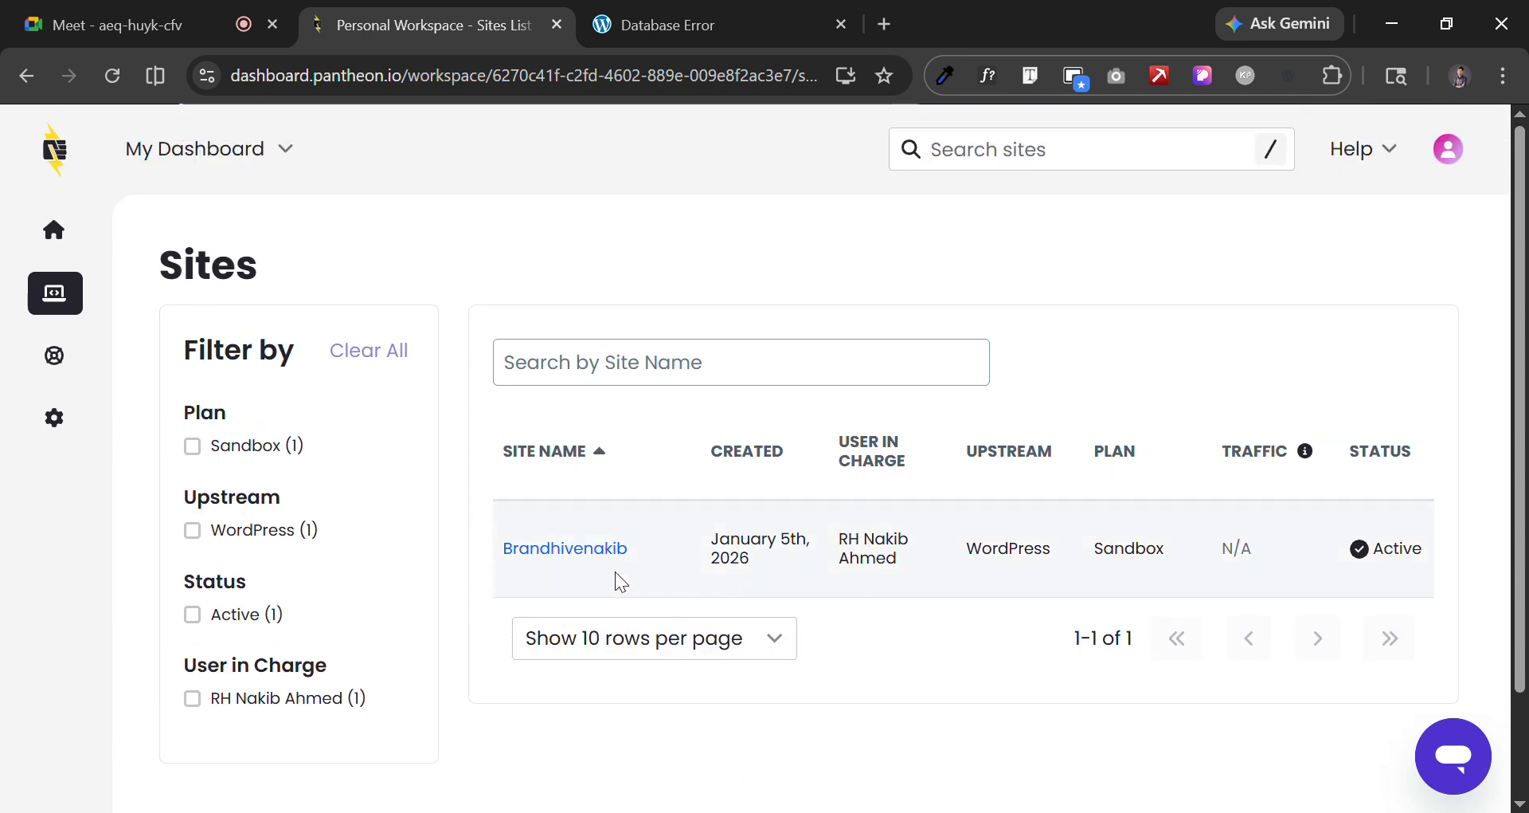
click(577, 548)
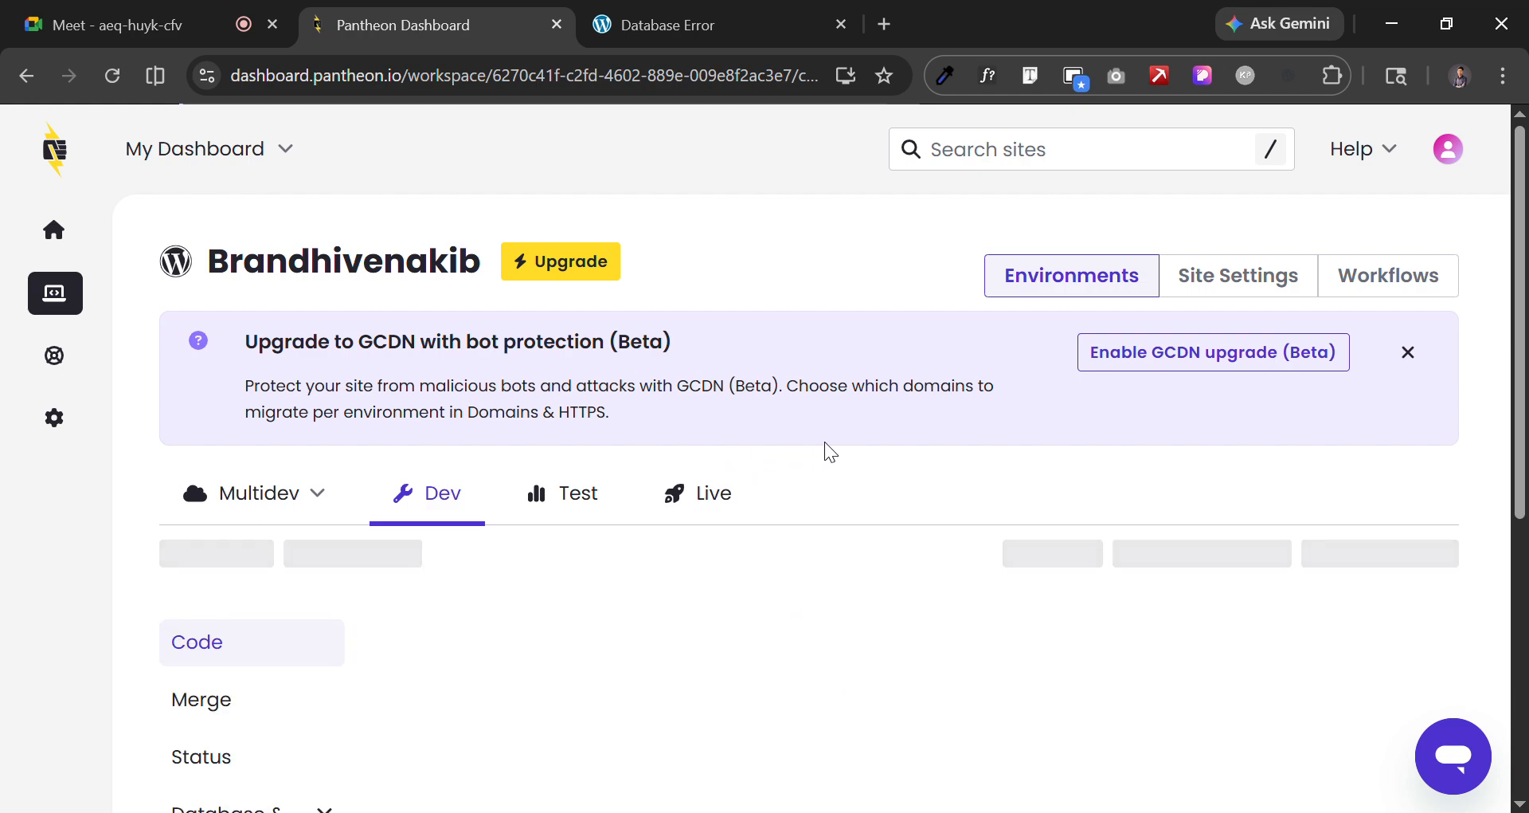
Examine the Dev environment's Code page, covering the development mode, uncommitted file changes and upstream updates.
scroll(776, 427, down, 8)
scroll(774, 413, down, 7)
scroll(777, 411, up, 14)
scroll(777, 410, down, 15)
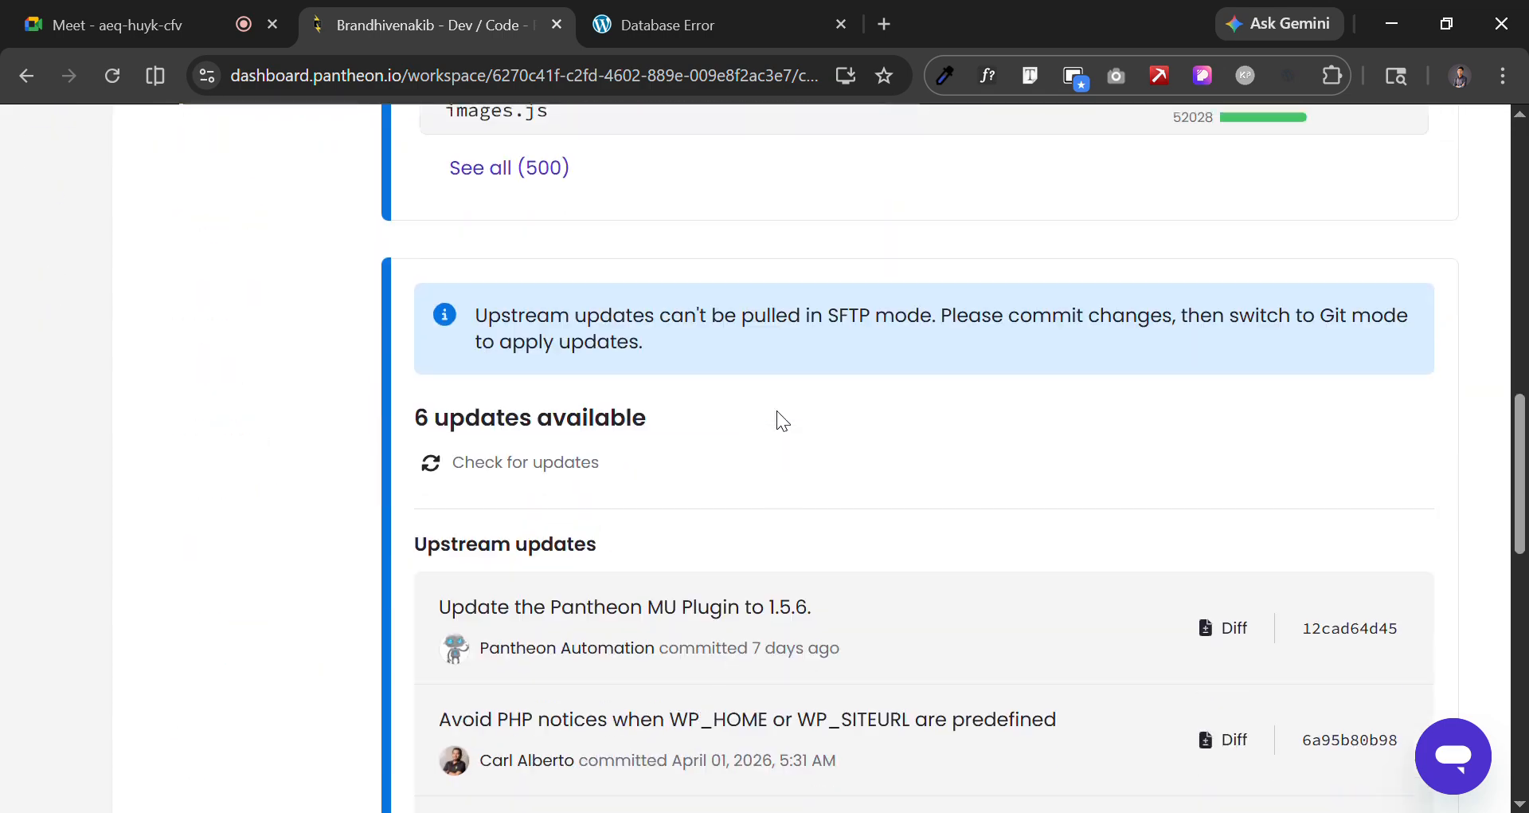
scroll(776, 409, down, 5)
scroll(848, 510, up, 15)
scroll(845, 503, down, 2)
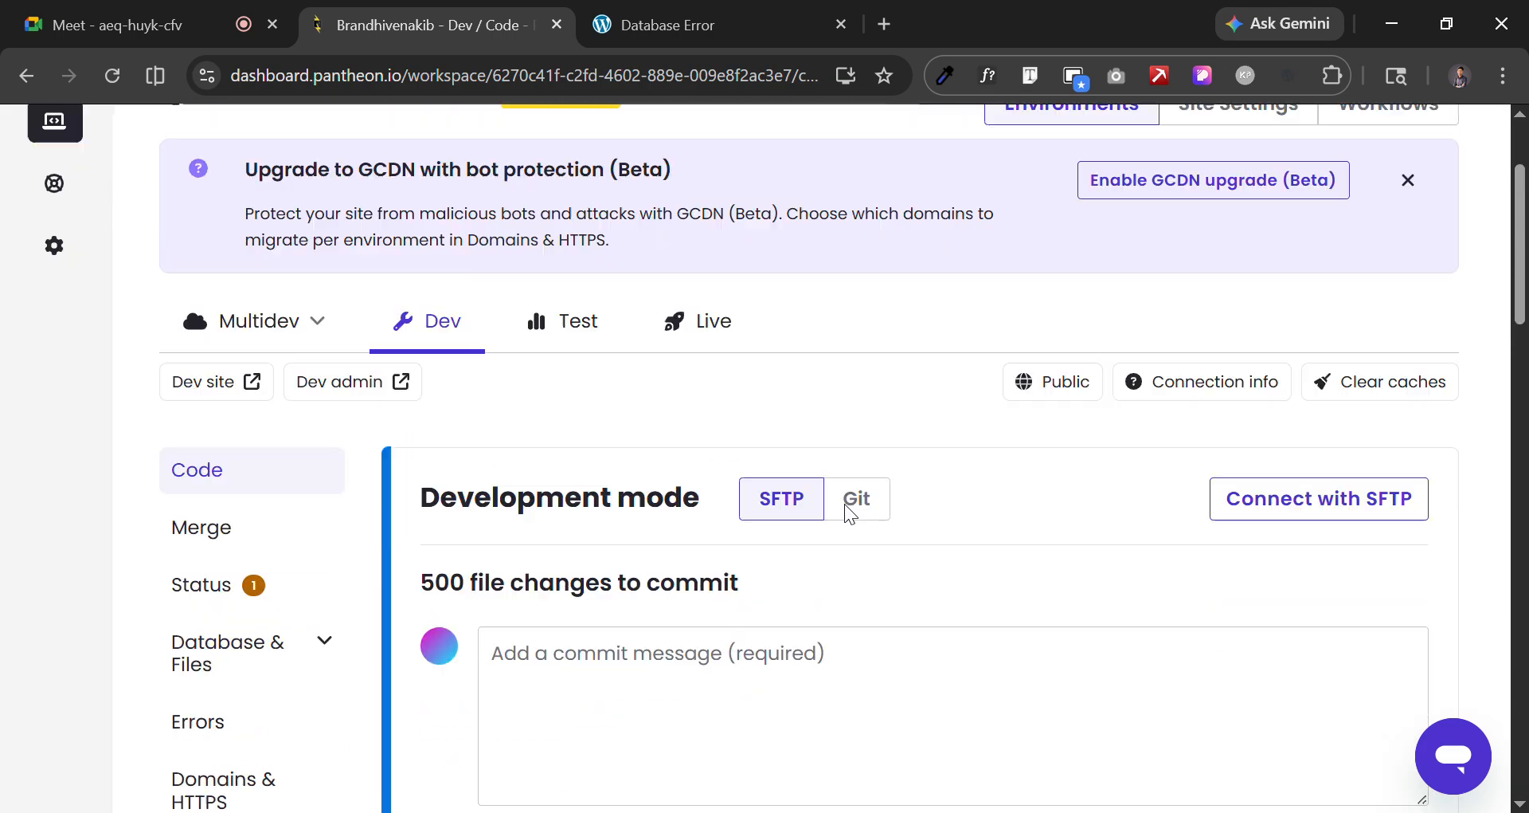
scroll(844, 503, up, 3)
scroll(844, 503, down, 2)
scroll(844, 503, up, 2)
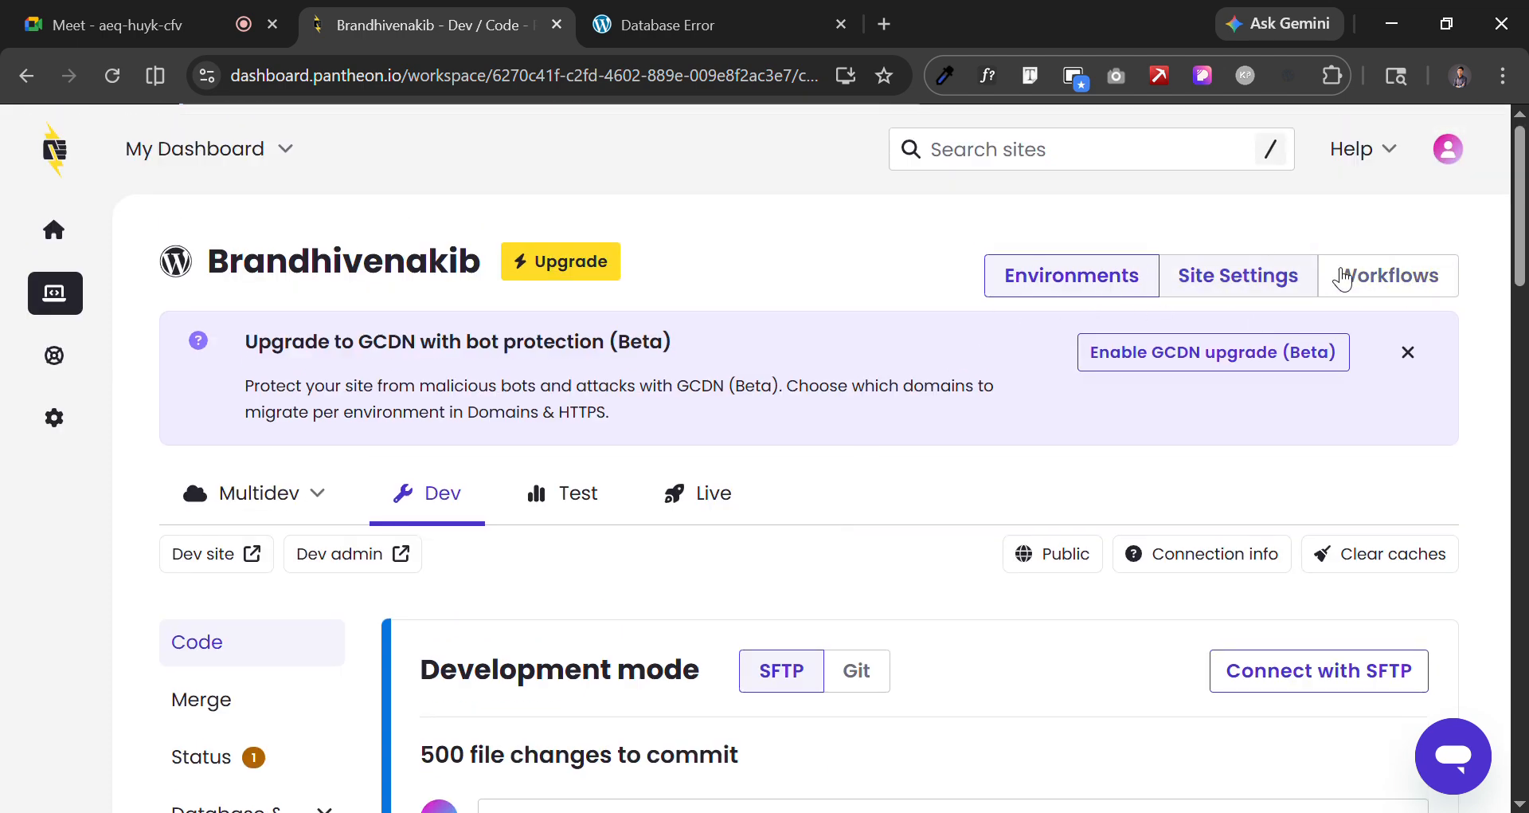
scroll(1176, 509, down, 15)
scroll(1011, 589, up, 15)
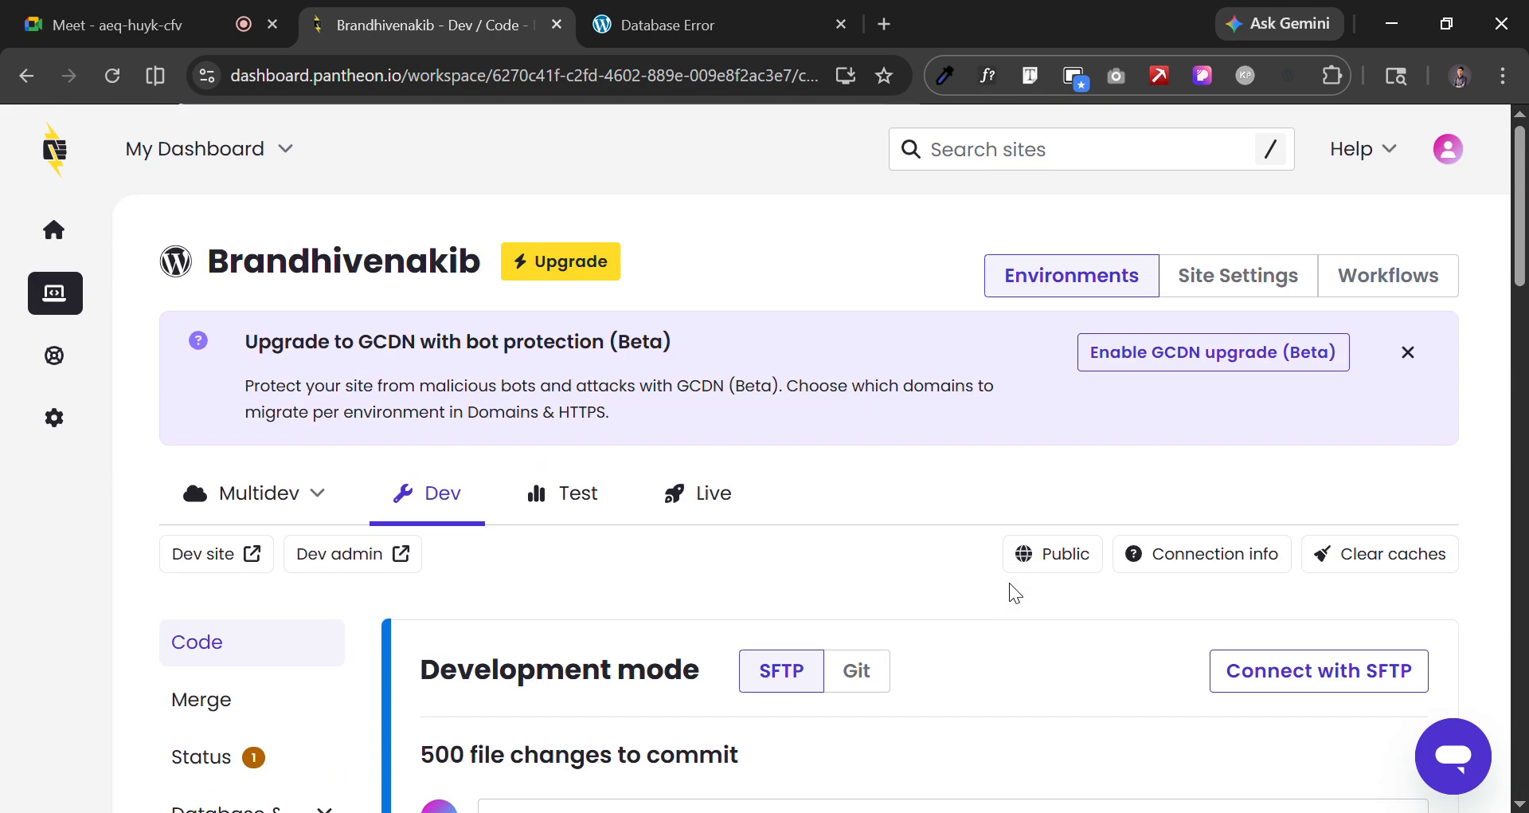
Open the Brandhivenakib site's Site Settings and go through the site details to the Delete site section.
scroll(1010, 581, down, 6)
scroll(1010, 581, up, 6)
click(1276, 281)
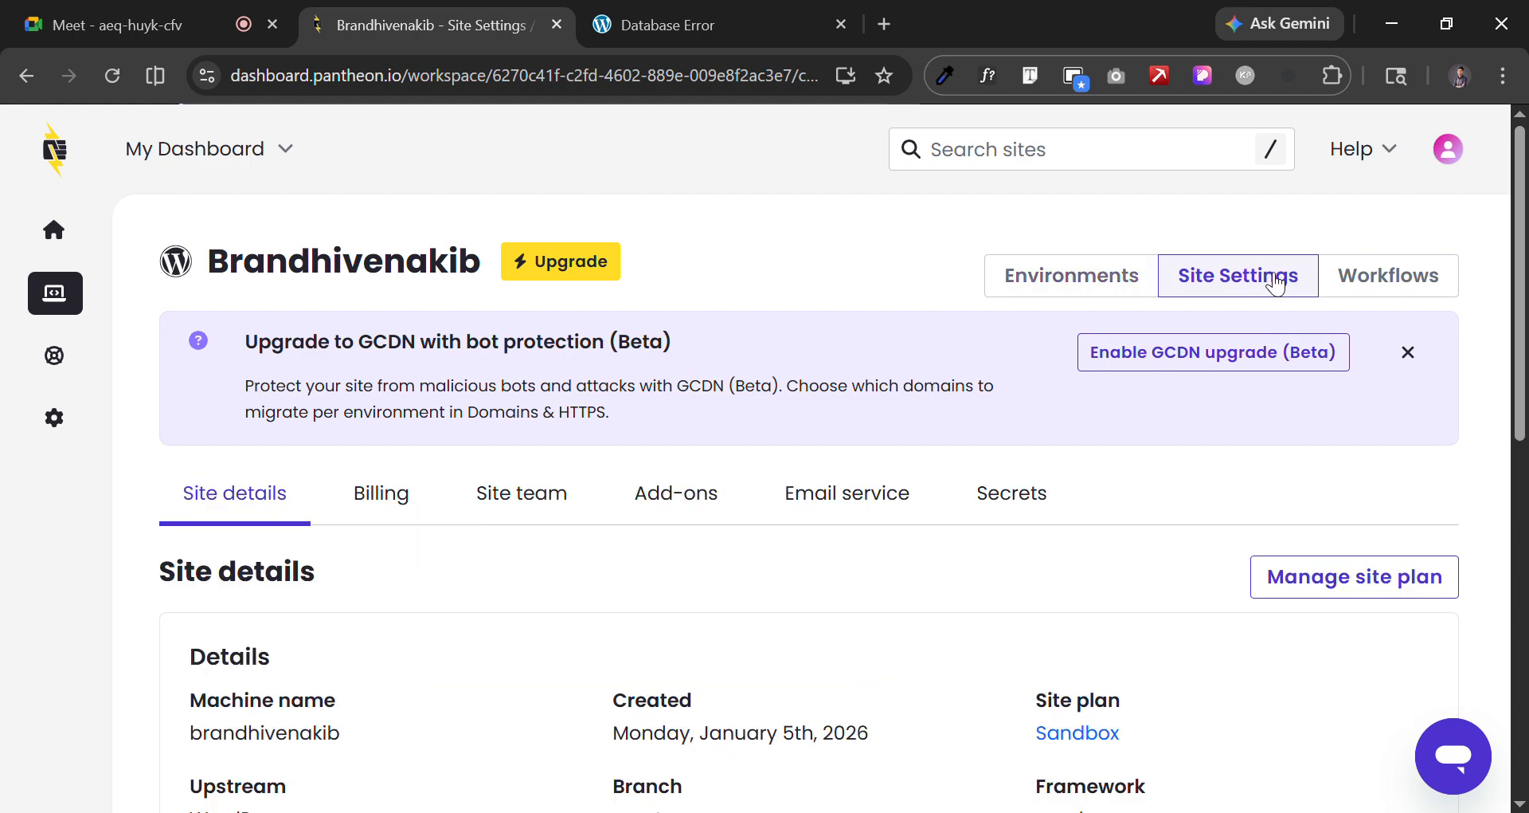
scroll(1115, 458, down, 9)
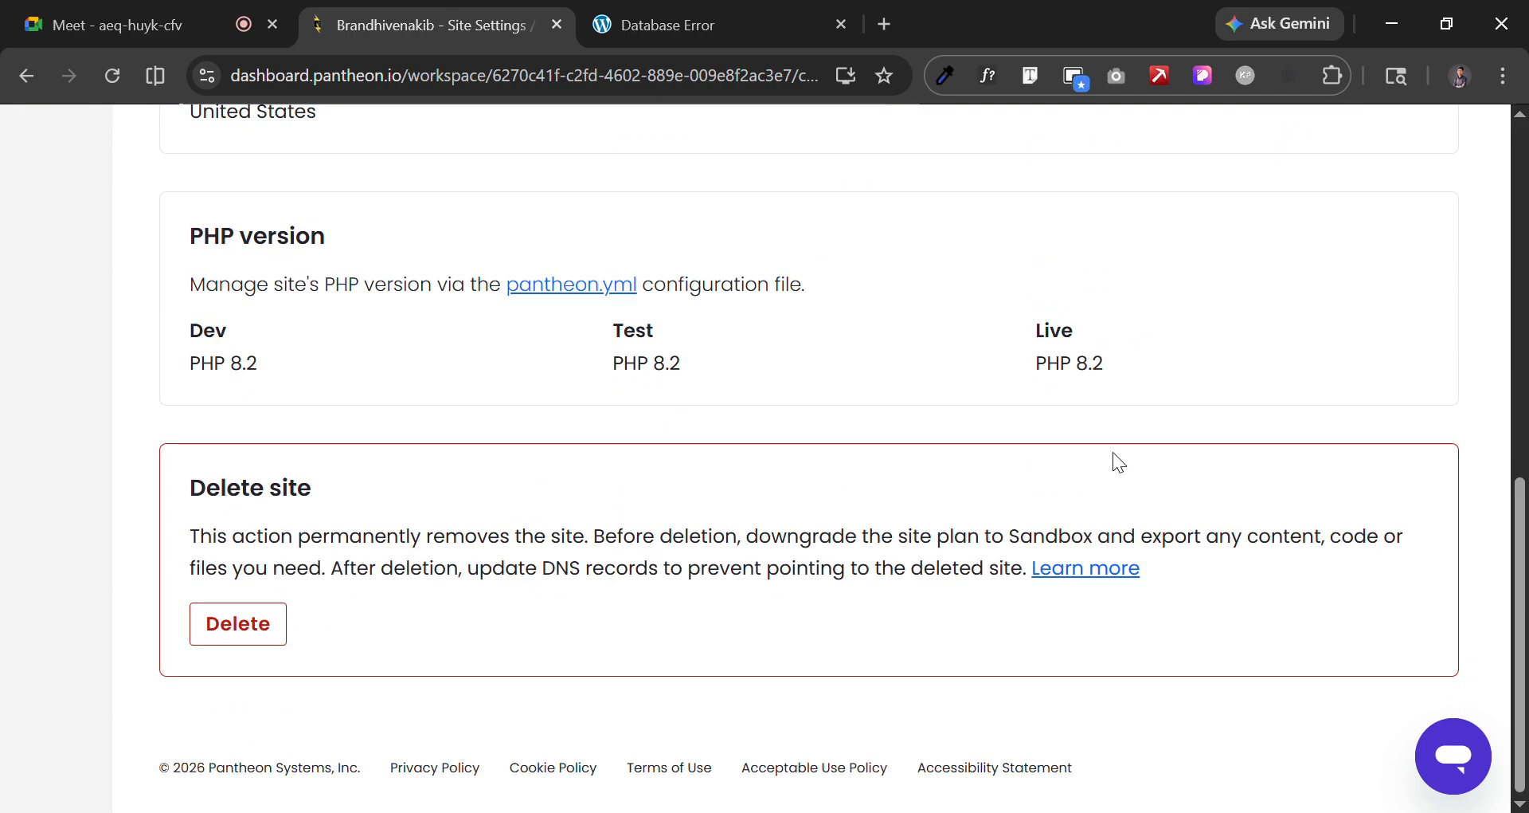
scroll(1112, 452, up, 10)
scroll(876, 419, down, 11)
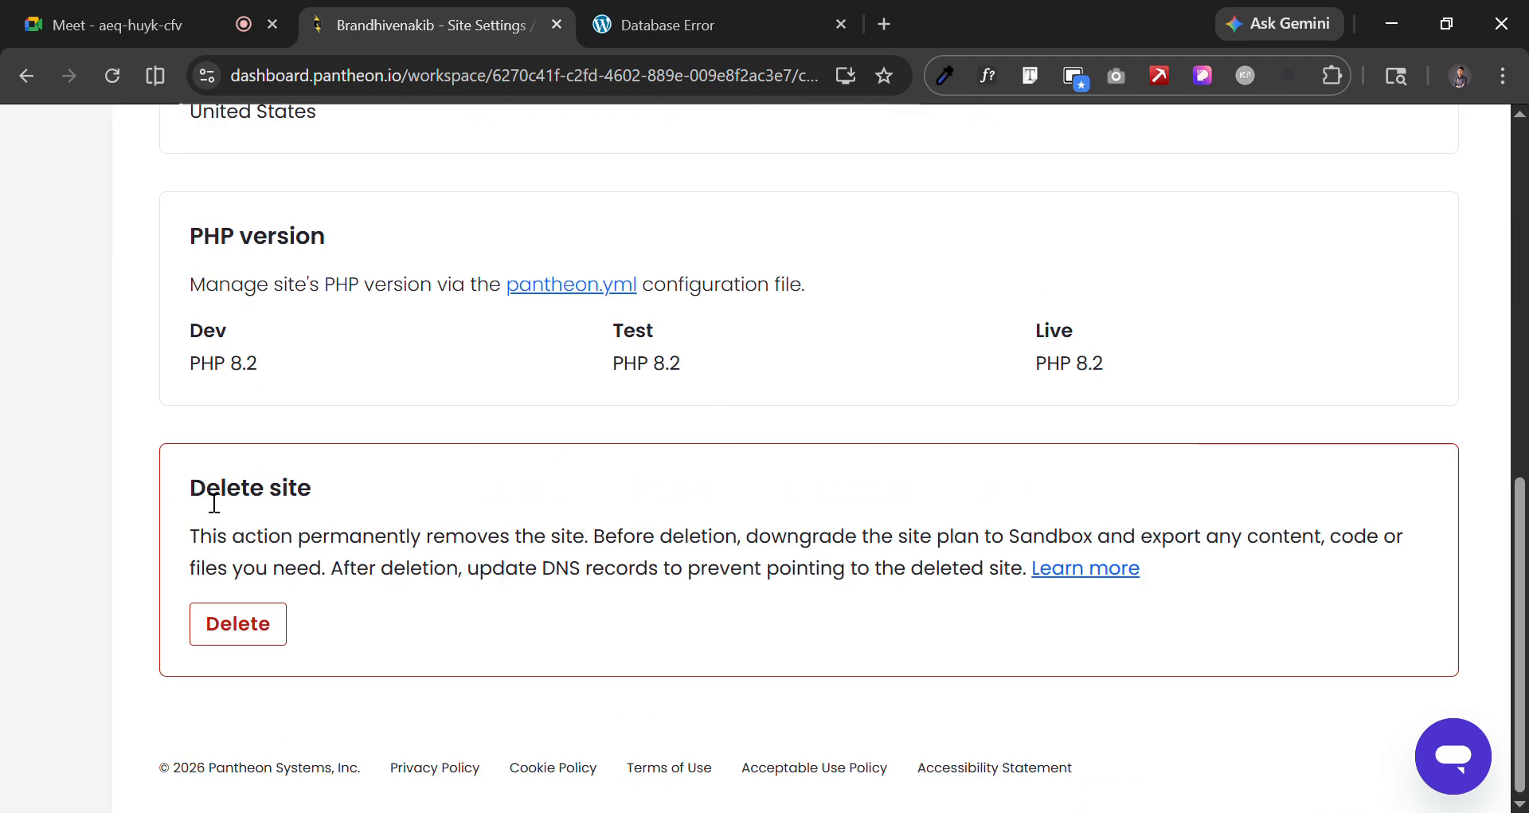
drag(164, 502, 1145, 619)
click(1189, 615)
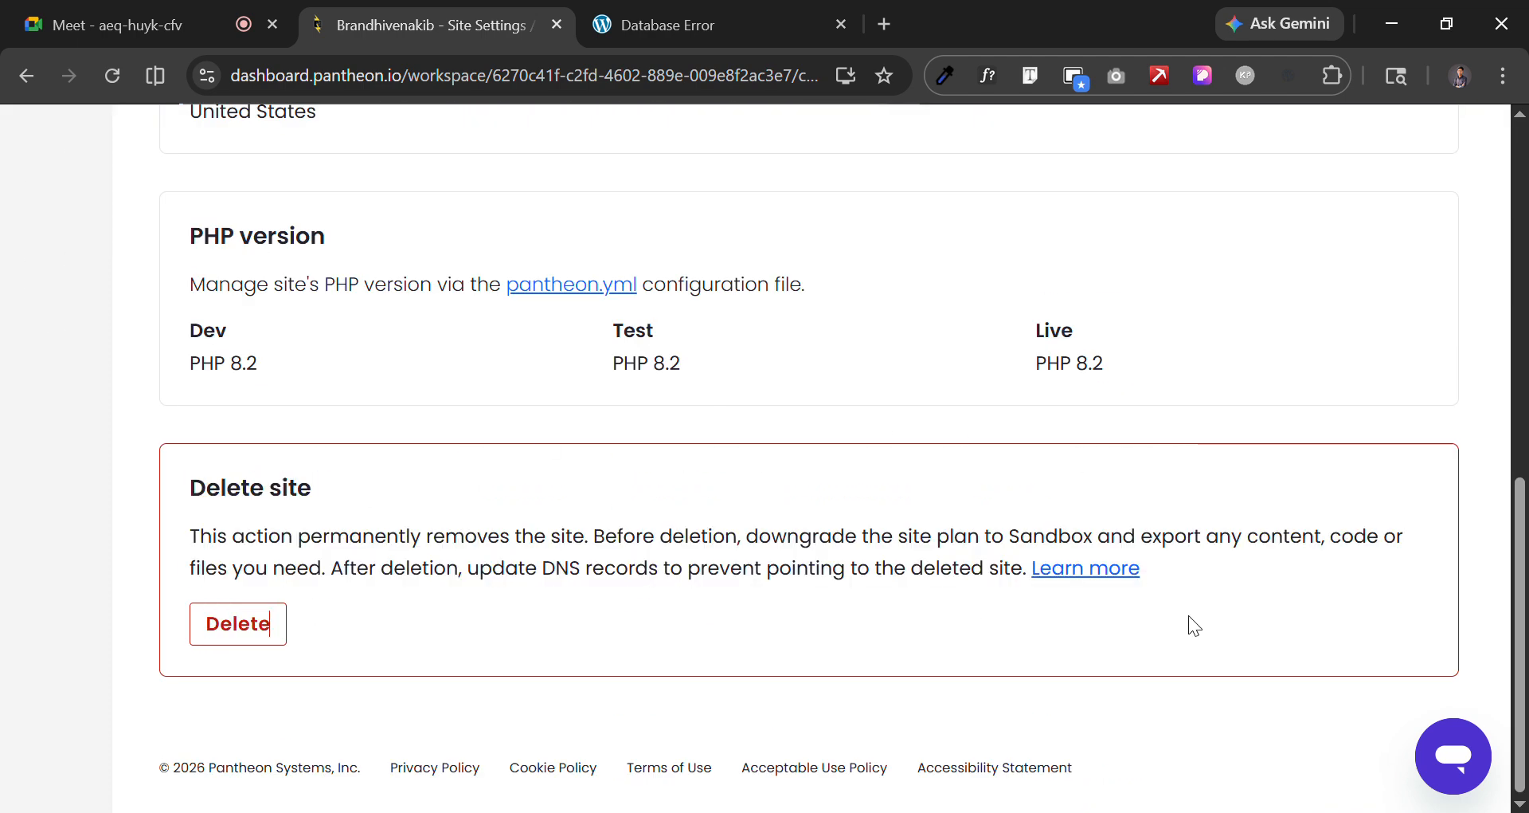
Permanently delete the site, entering Brandhivenakib as the confirmation name.
click(227, 630)
click(533, 563)
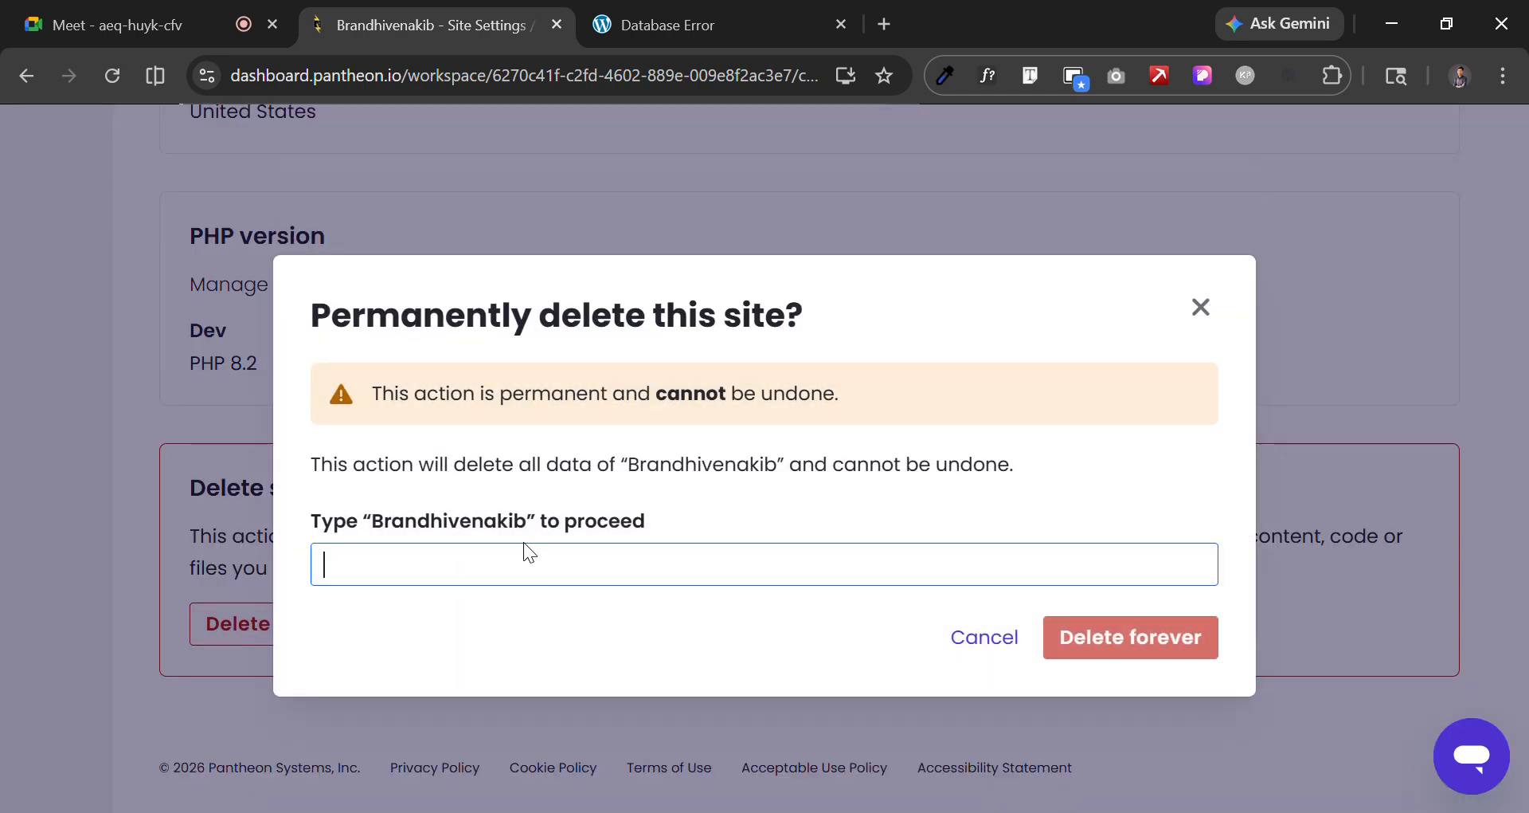
drag(528, 514, 361, 505)
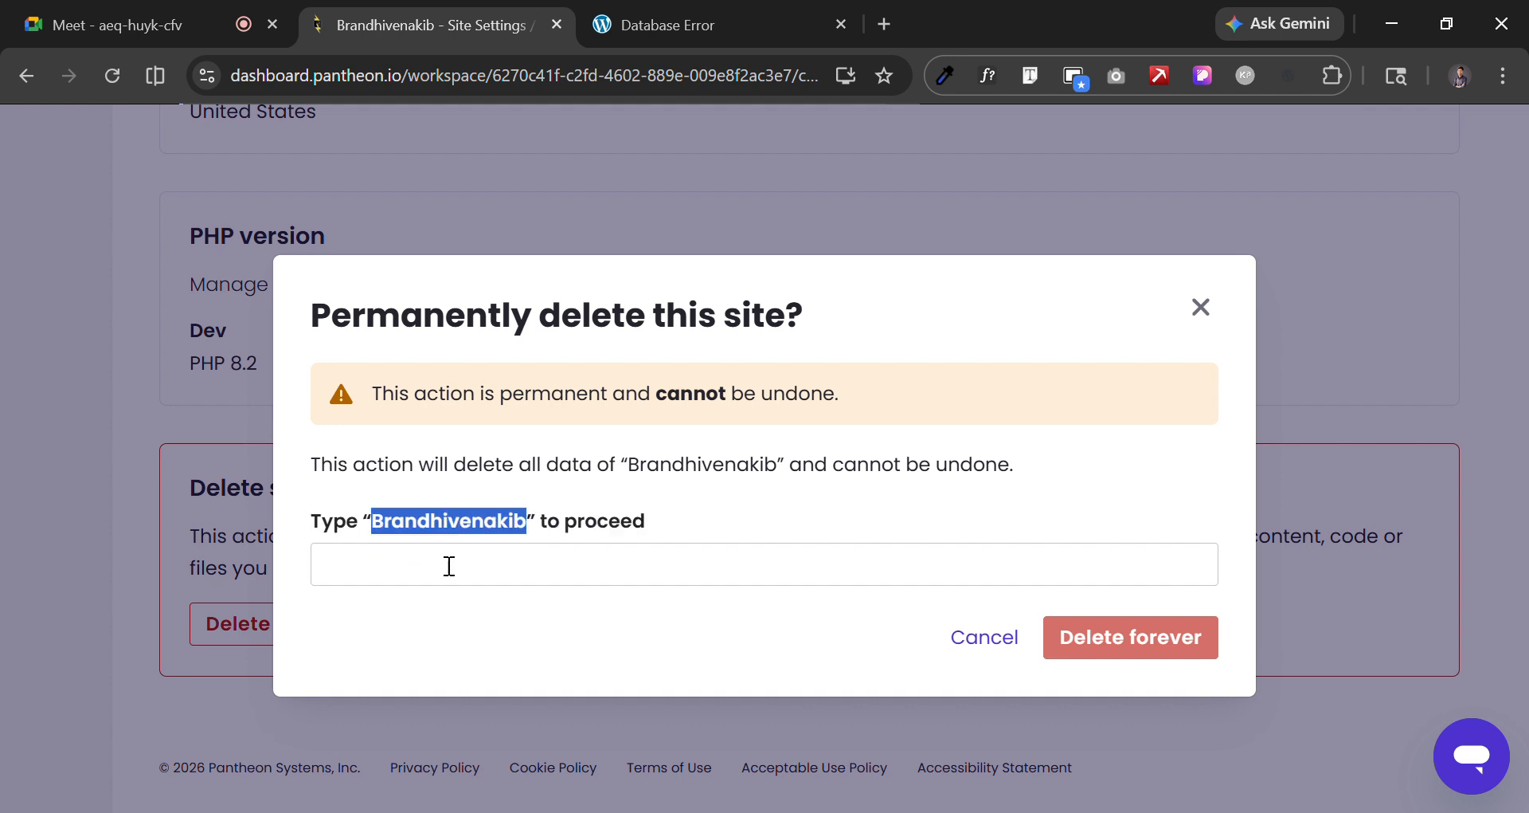
click(437, 581)
text(Brandhivenakib)
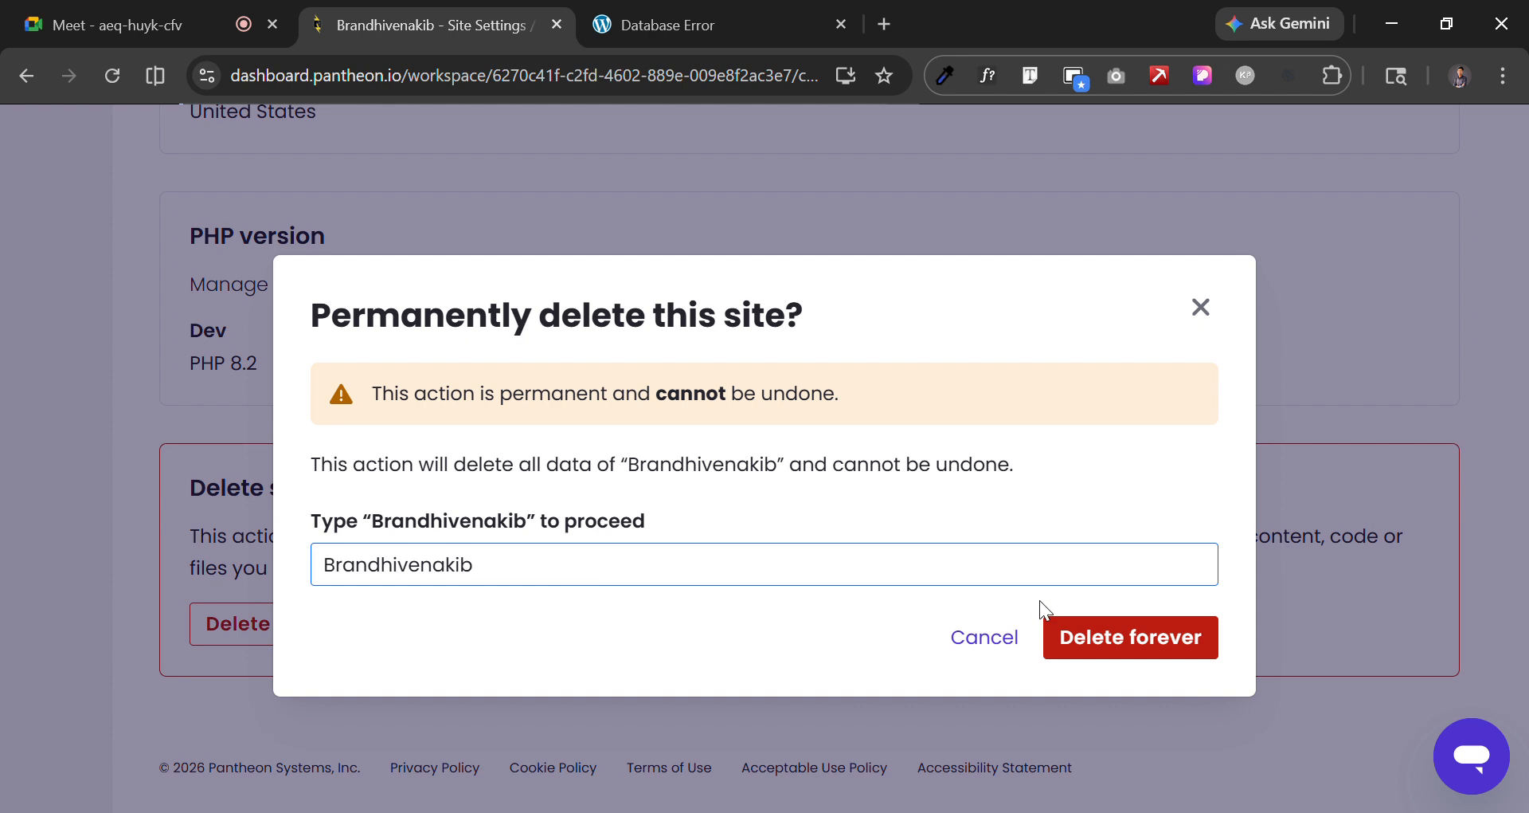
click(1168, 653)
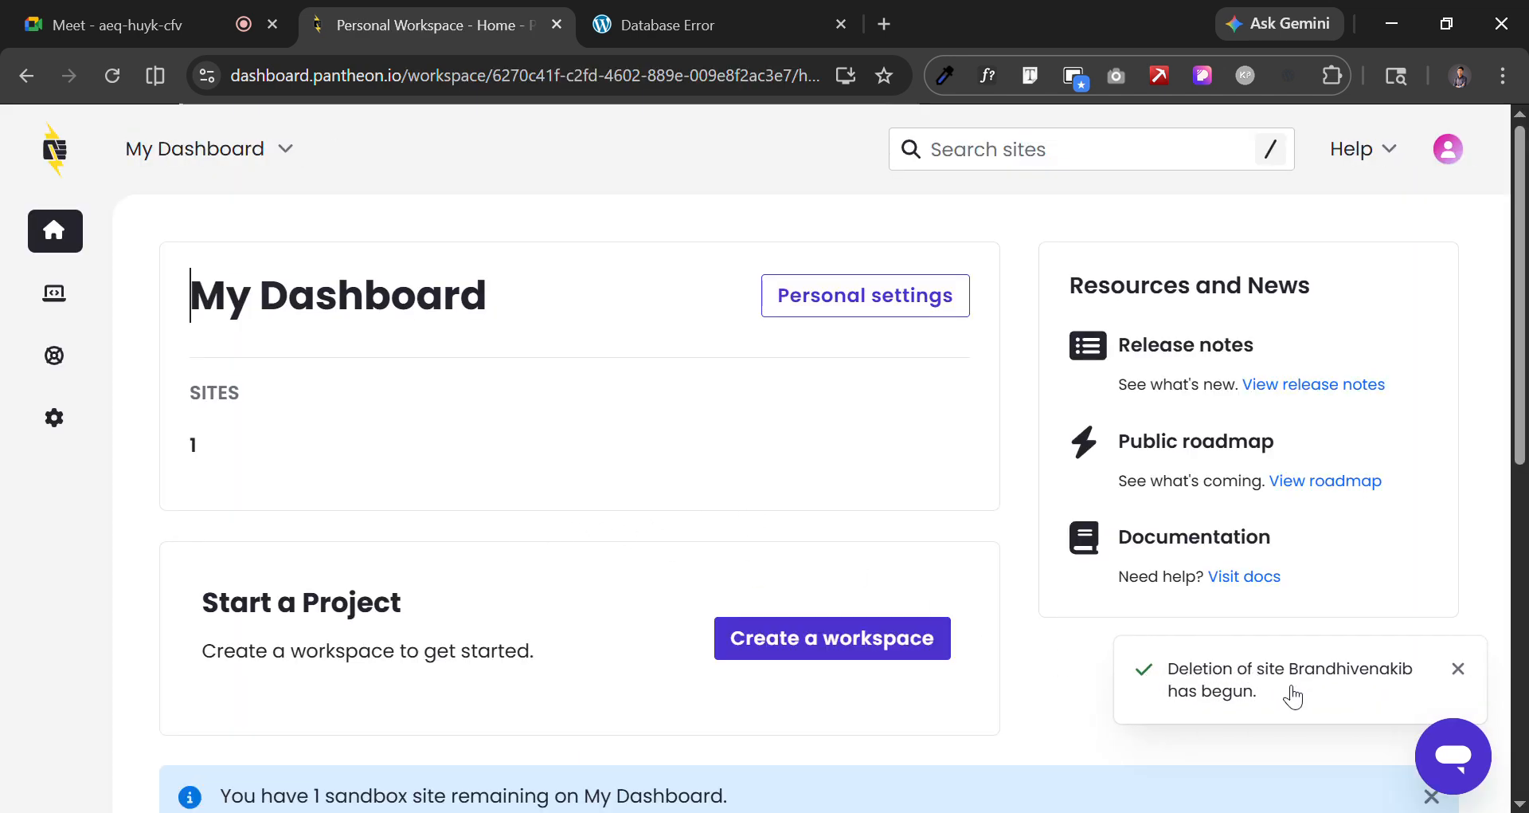
Reload the deleted site's dev address to check whether it still responds, and return to the Pantheon dashboard.
click(659, 9)
click(117, 71)
drag(559, 430, 509, 432)
click(1000, 489)
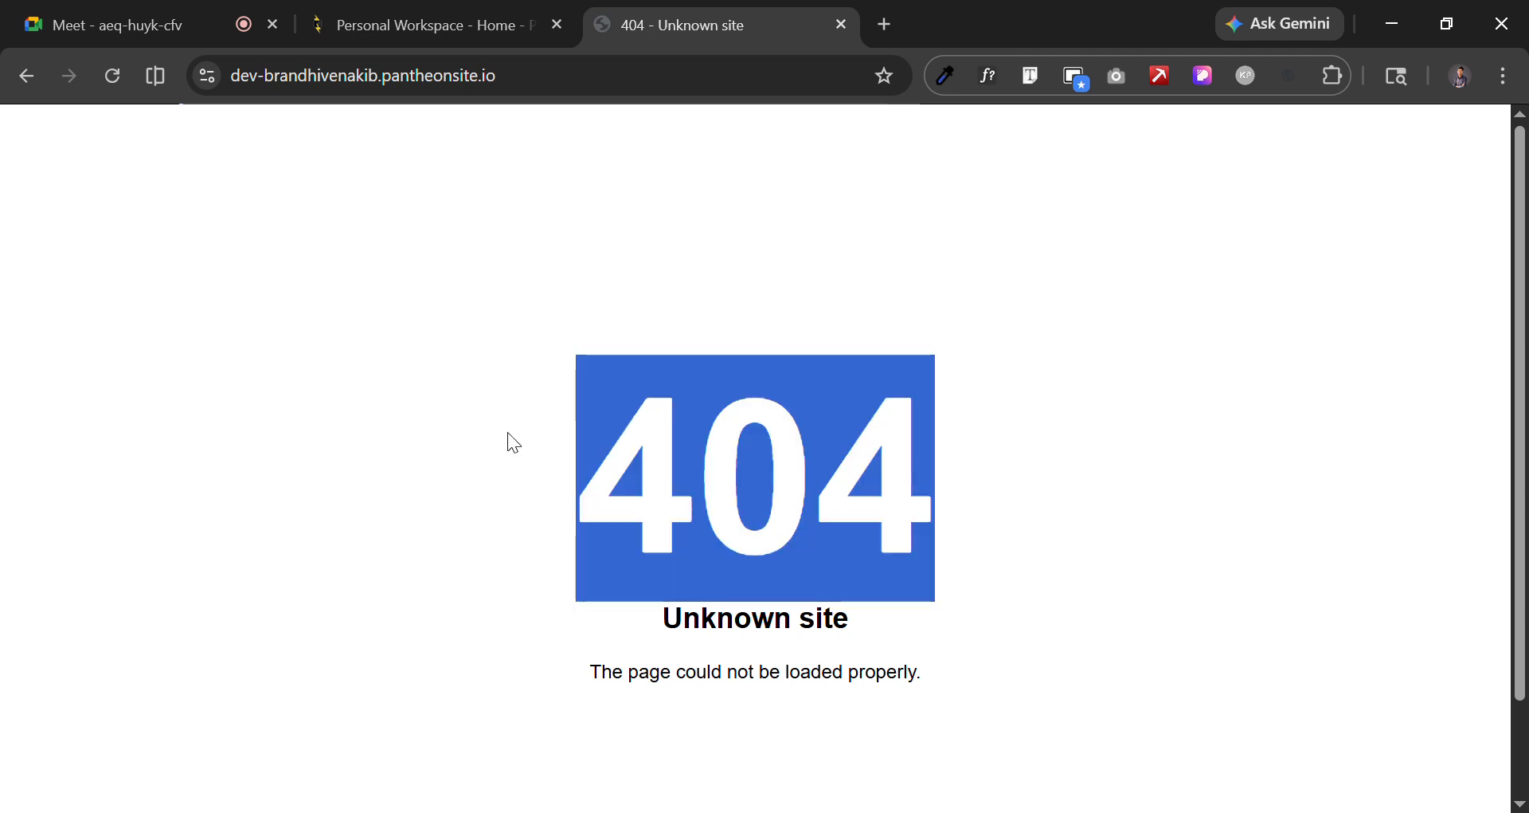
click(408, 19)
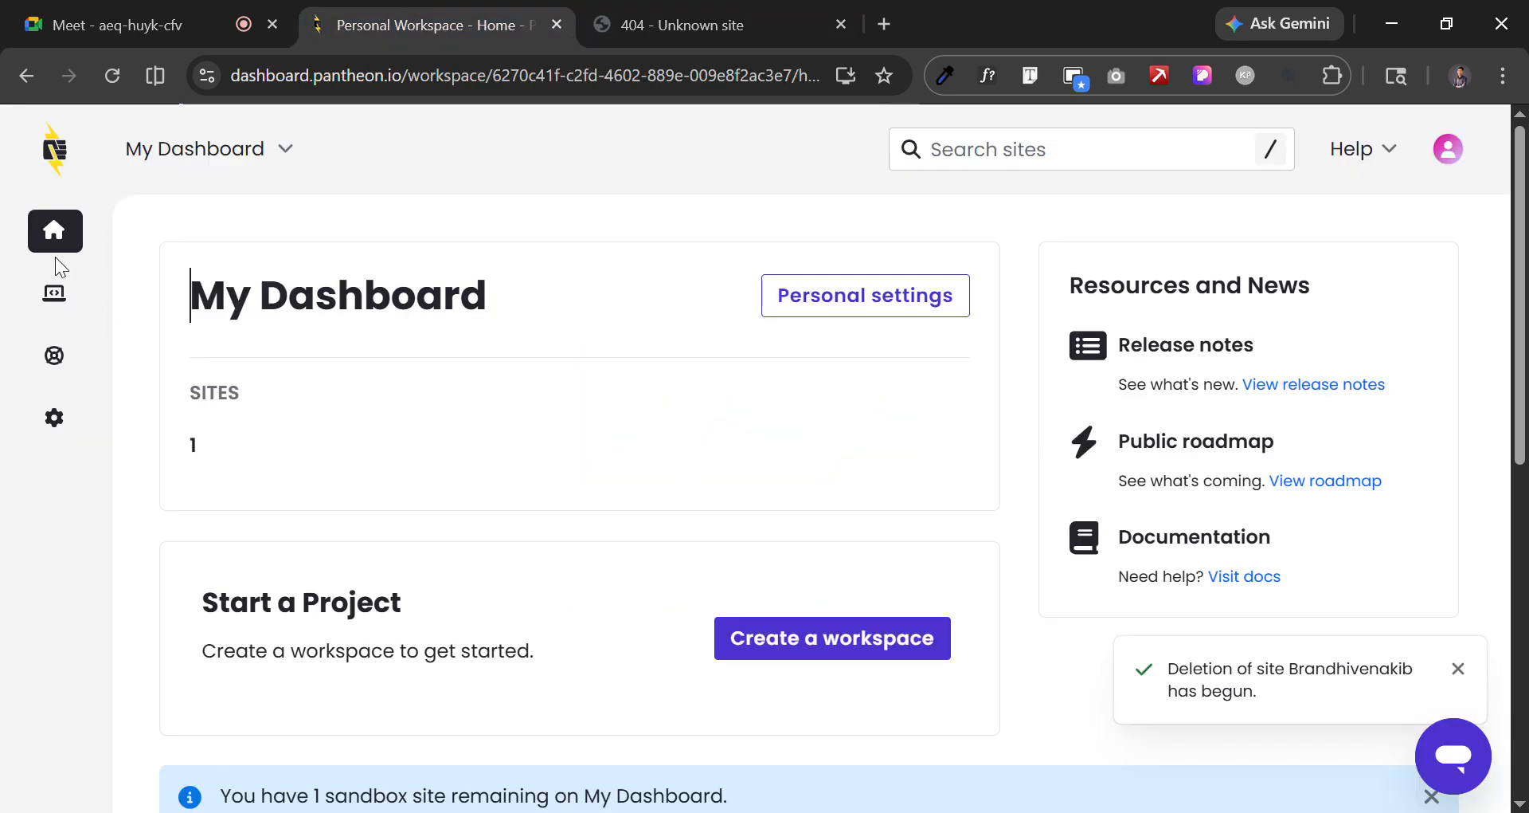